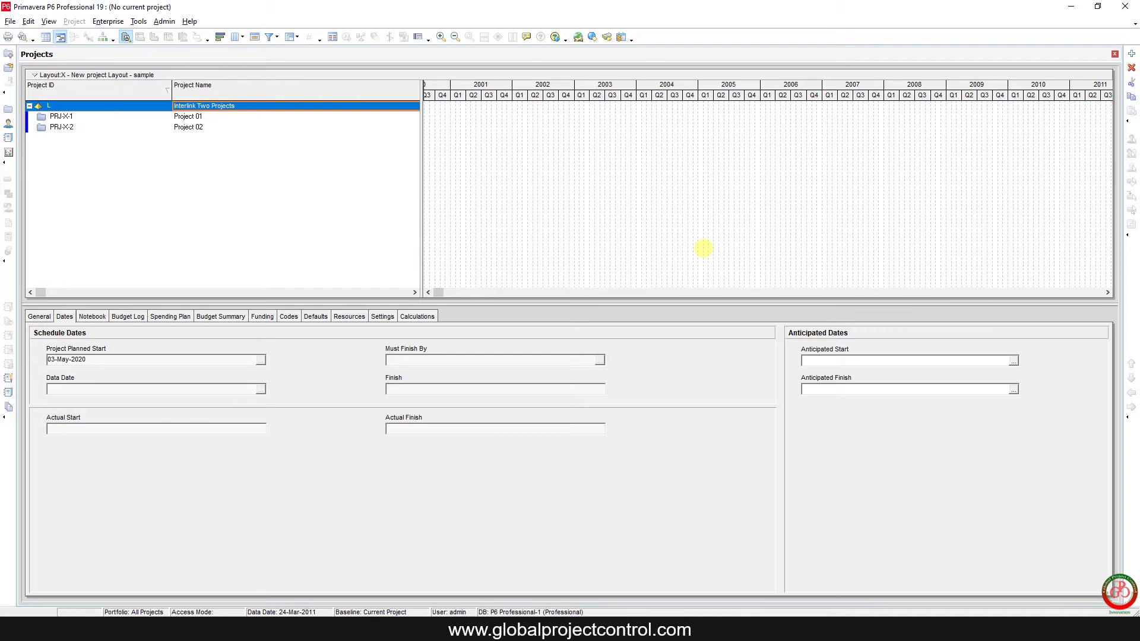
# - Open the File menu with projects PRJ-X-1 and PRJ-X-2 open together
pyautogui.click(10, 21)
# - Export Activity Relationships for PRJ-X-2 and PRJ-X-1 as Spreadsheet (XLSX), up to template selection
pyautogui.click(34, 84)
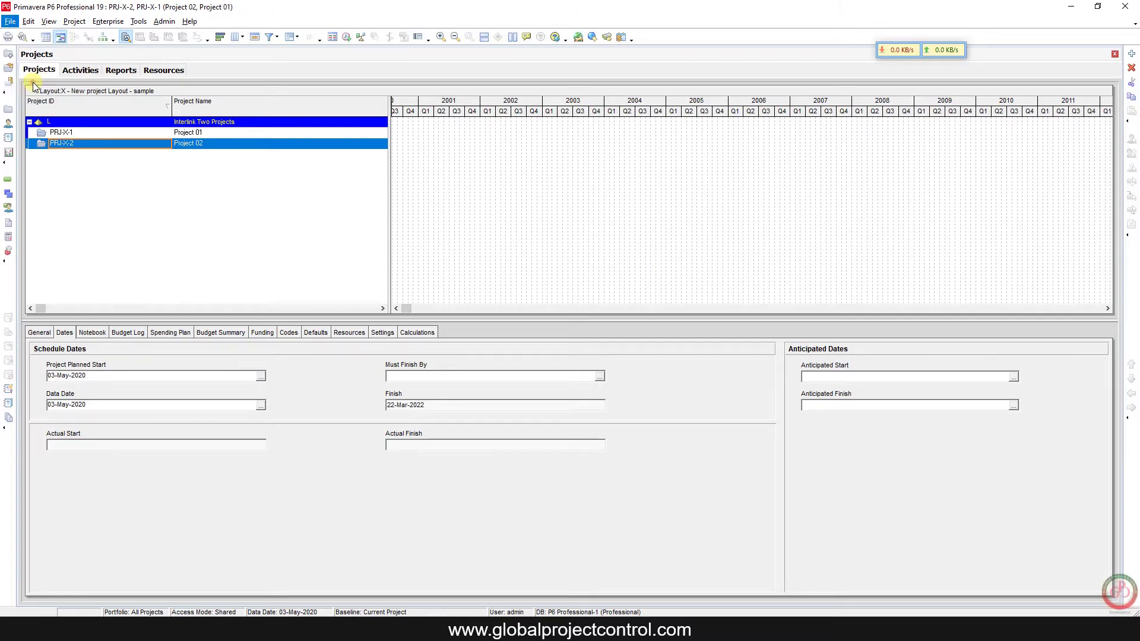
pyautogui.click(450, 343)
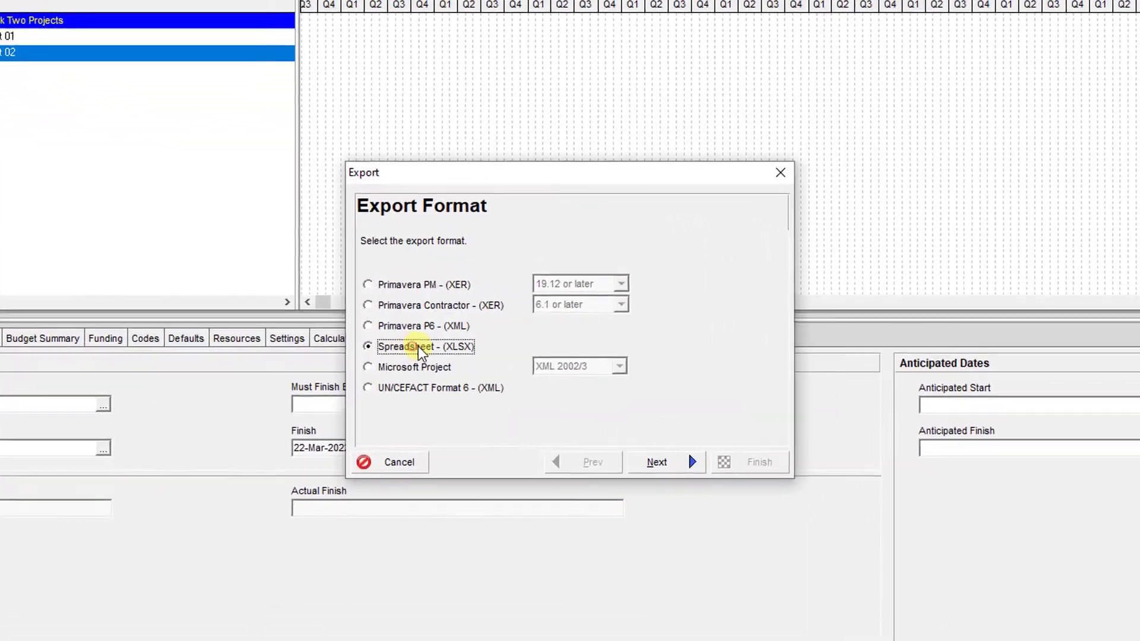
pyautogui.click(645, 429)
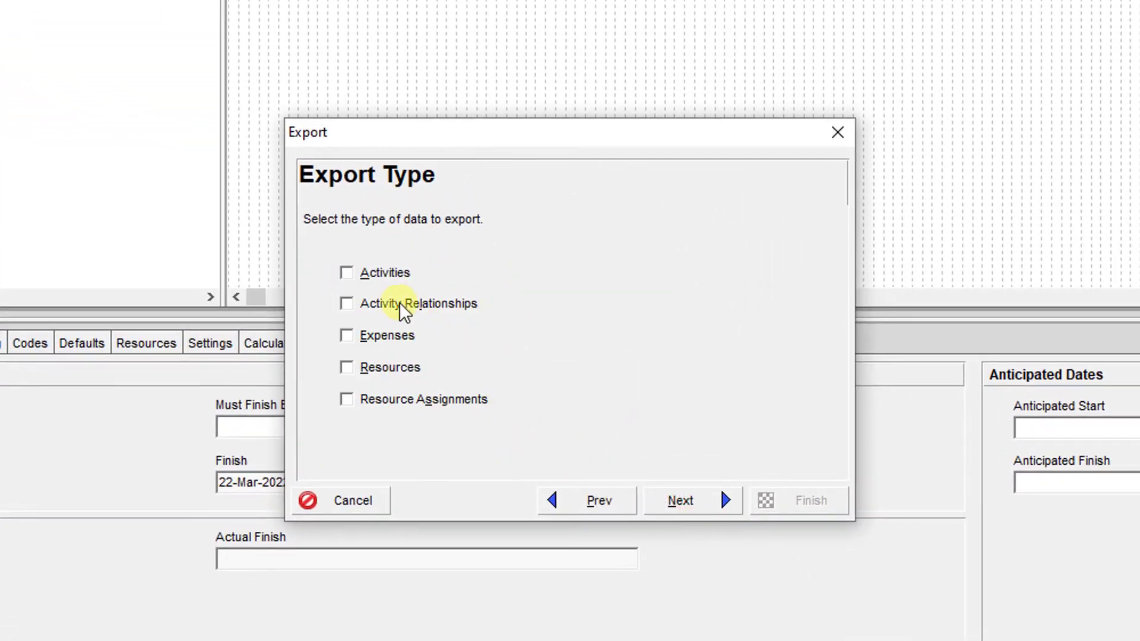
pyautogui.click(385, 304)
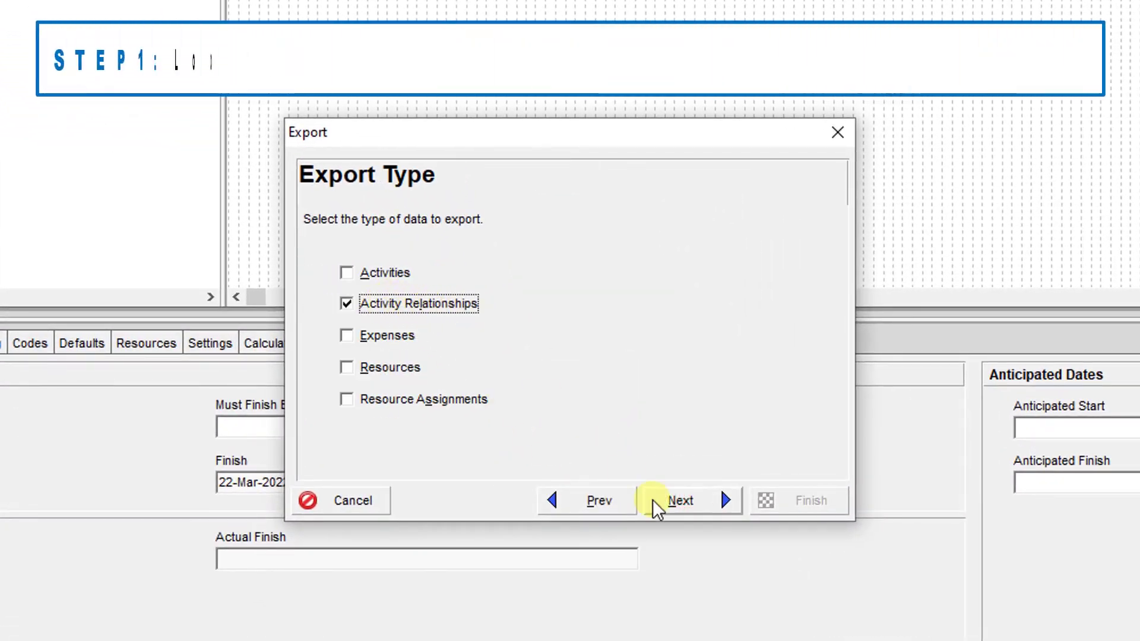
pyautogui.click(694, 497)
pyautogui.click(339, 307)
pyautogui.click(338, 328)
pyautogui.click(693, 497)
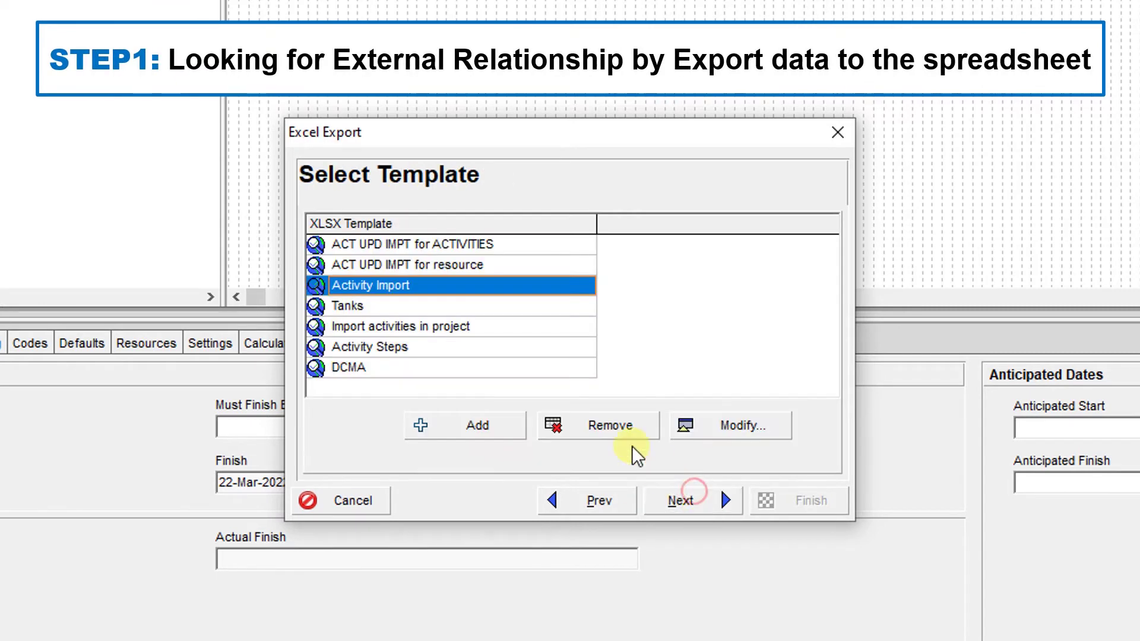
# - Review the Activity Import template's columns from Predecessor through Successor Activity Status and Predecessor Project
pyautogui.click(752, 426)
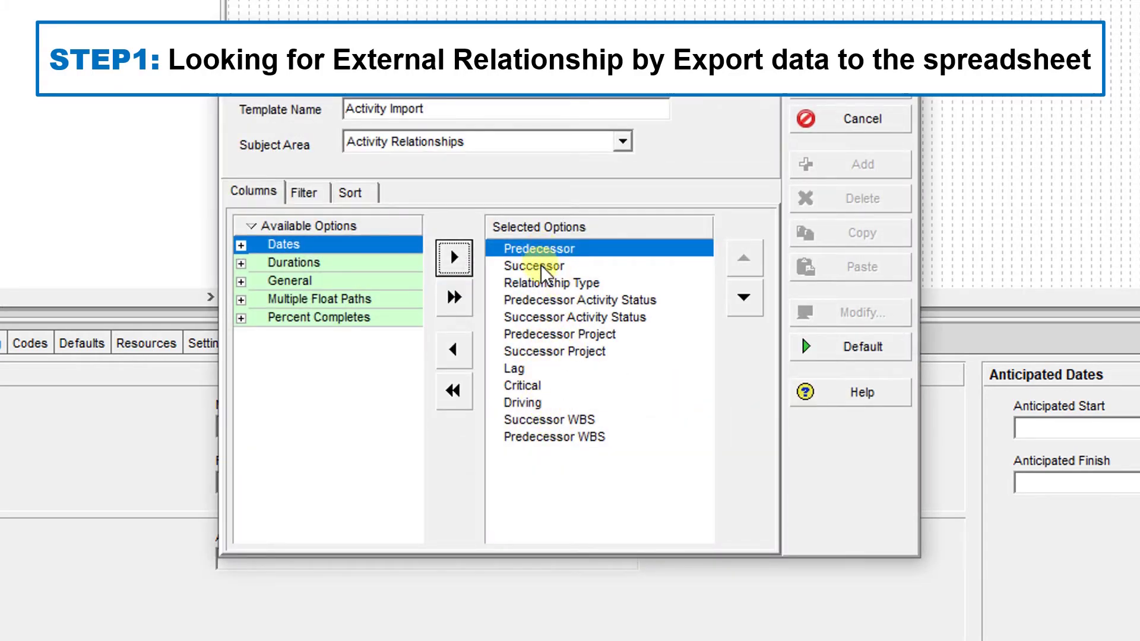
pyautogui.click(542, 268)
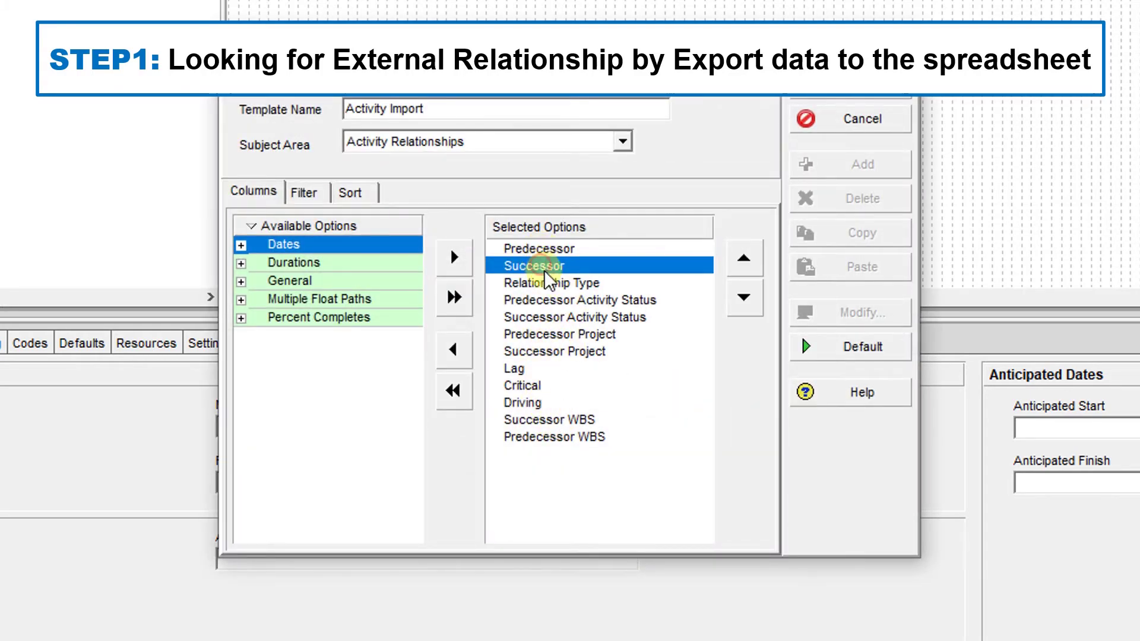
pyautogui.click(565, 334)
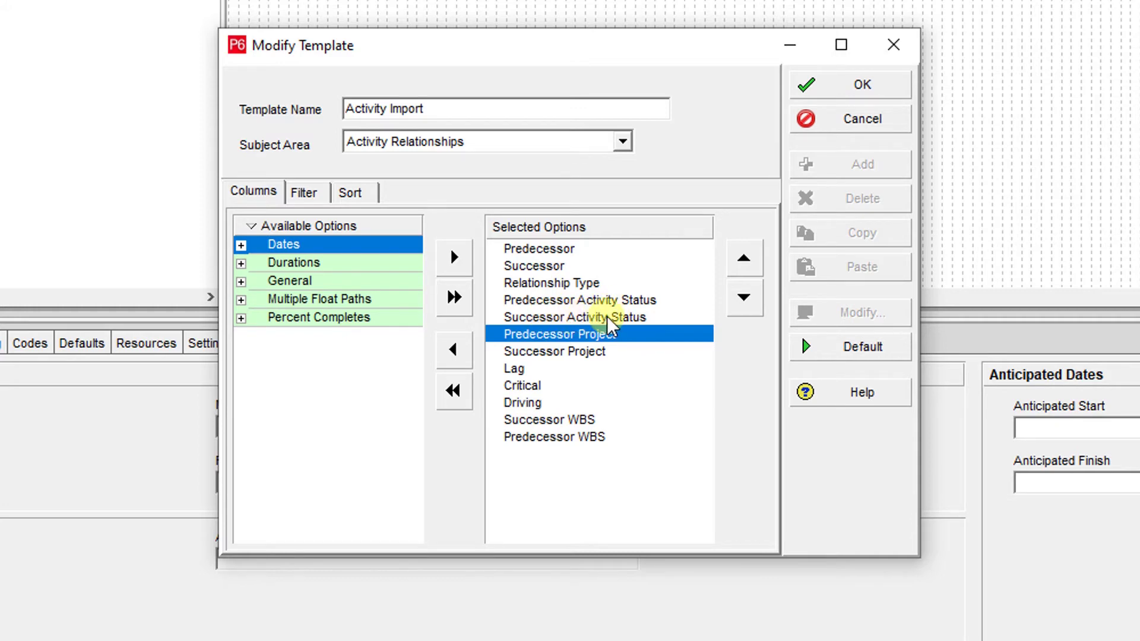
pyautogui.click(565, 317)
pyautogui.keyDown('shift'); pyautogui.click(554, 251); pyautogui.keyUp('shift')
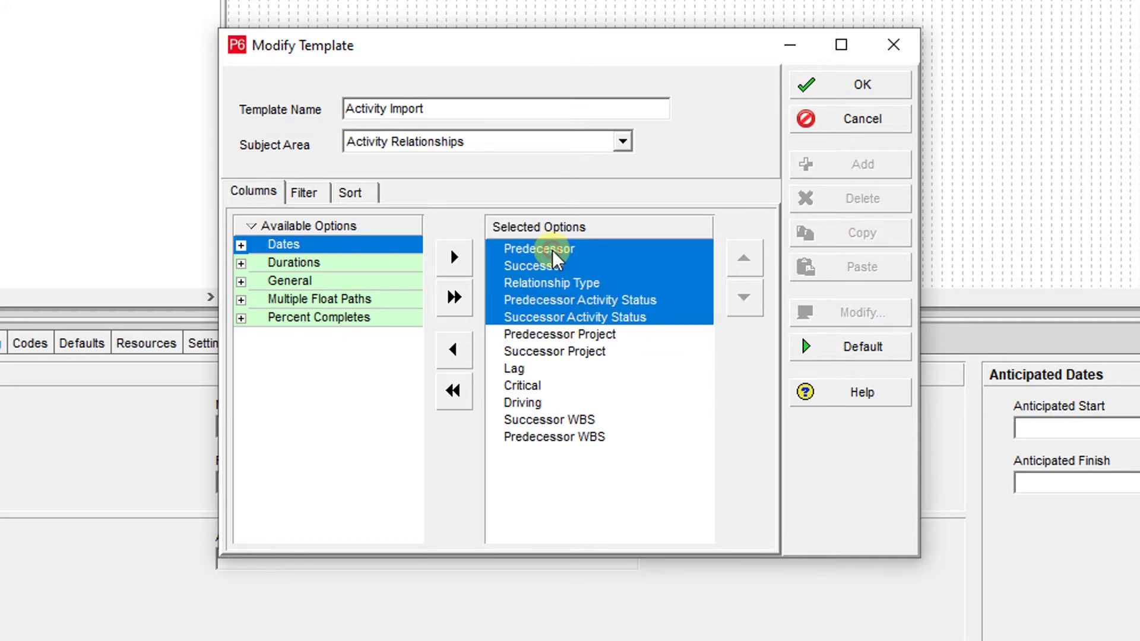
pyautogui.click(545, 334)
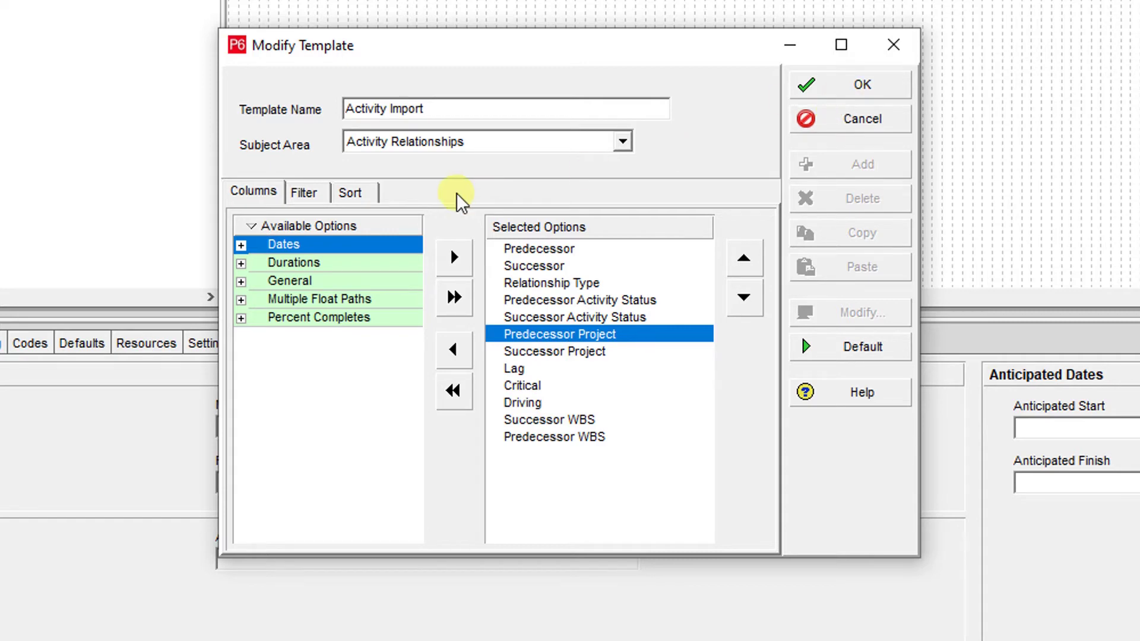
# - Check the template's relationship filters and accept the template settings
pyautogui.click(304, 192)
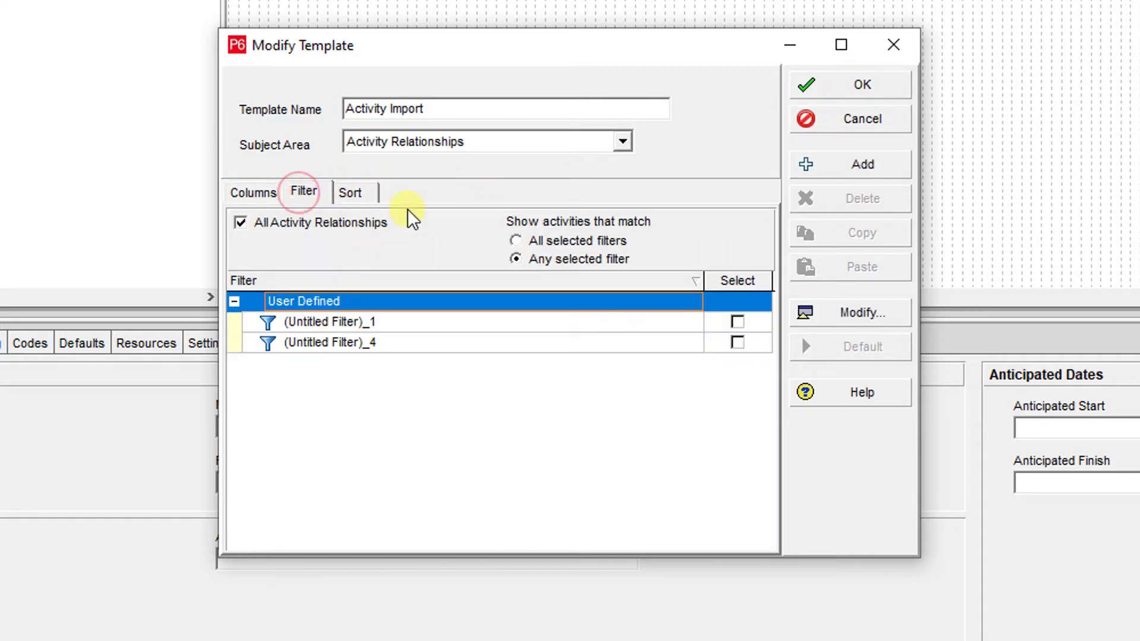
pyautogui.click(833, 83)
pyautogui.click(711, 501)
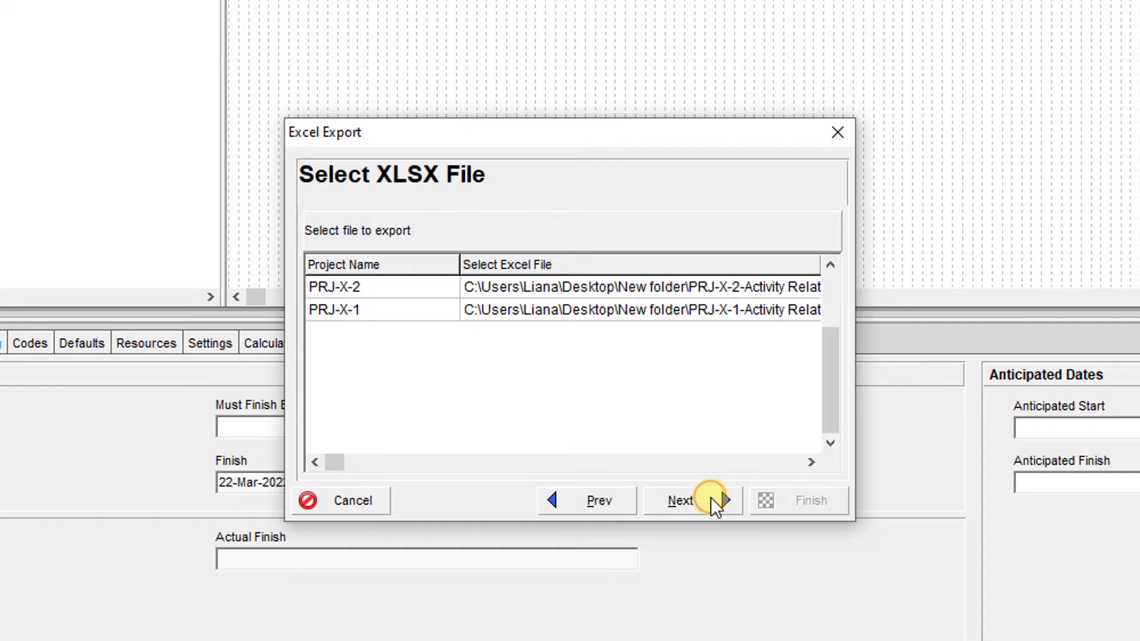
# - Verify the PRJ-X-2 output XLSX file path in New folder
pyautogui.click(766, 280)
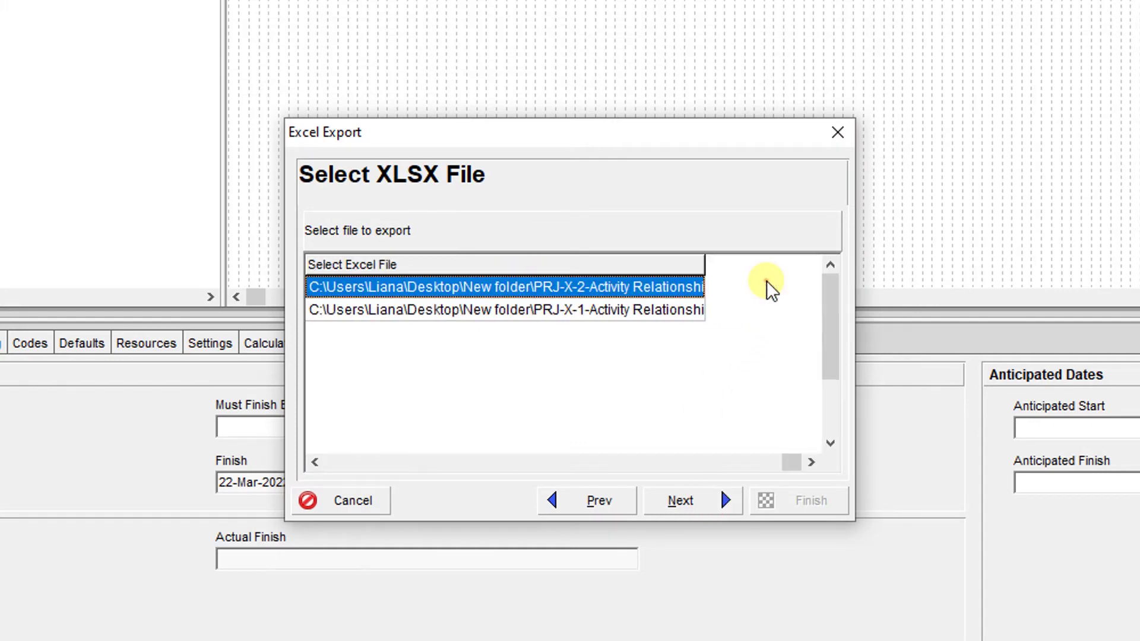
pyautogui.click(715, 286)
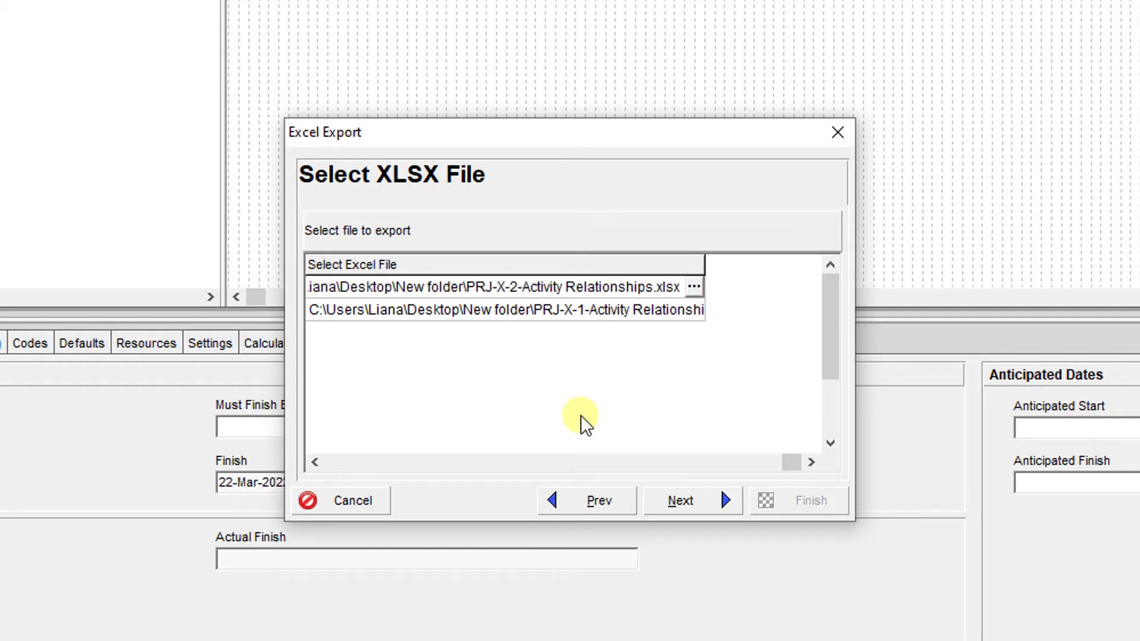
pyautogui.click(580, 416)
pyautogui.click(667, 288)
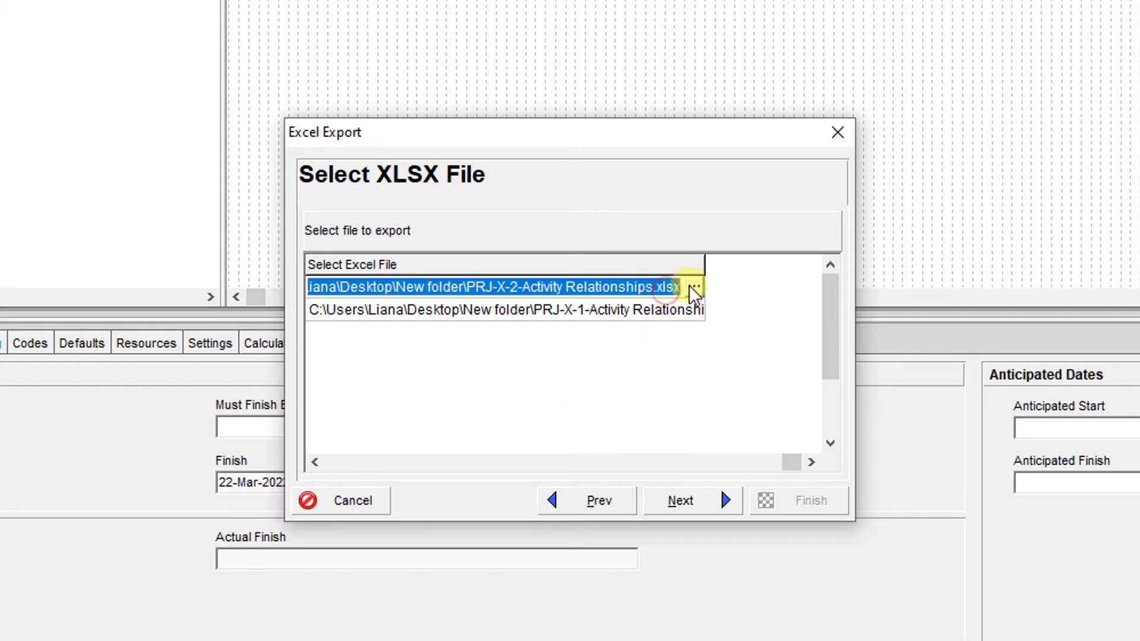
# - Run the export and dismiss the success message
pyautogui.click(701, 501)
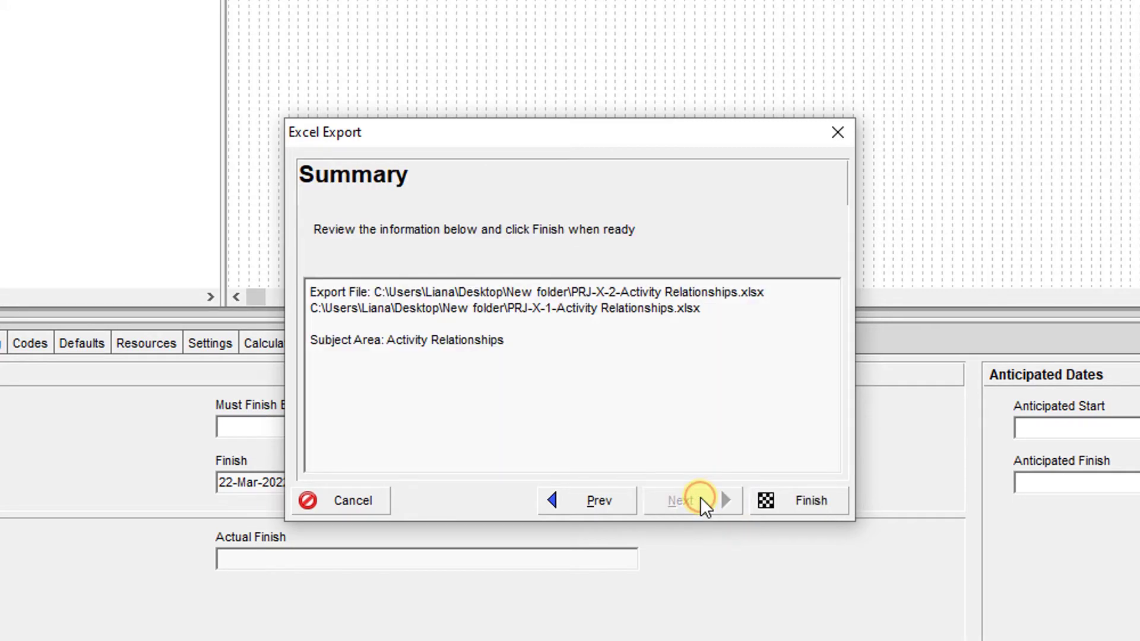
pyautogui.click(786, 503)
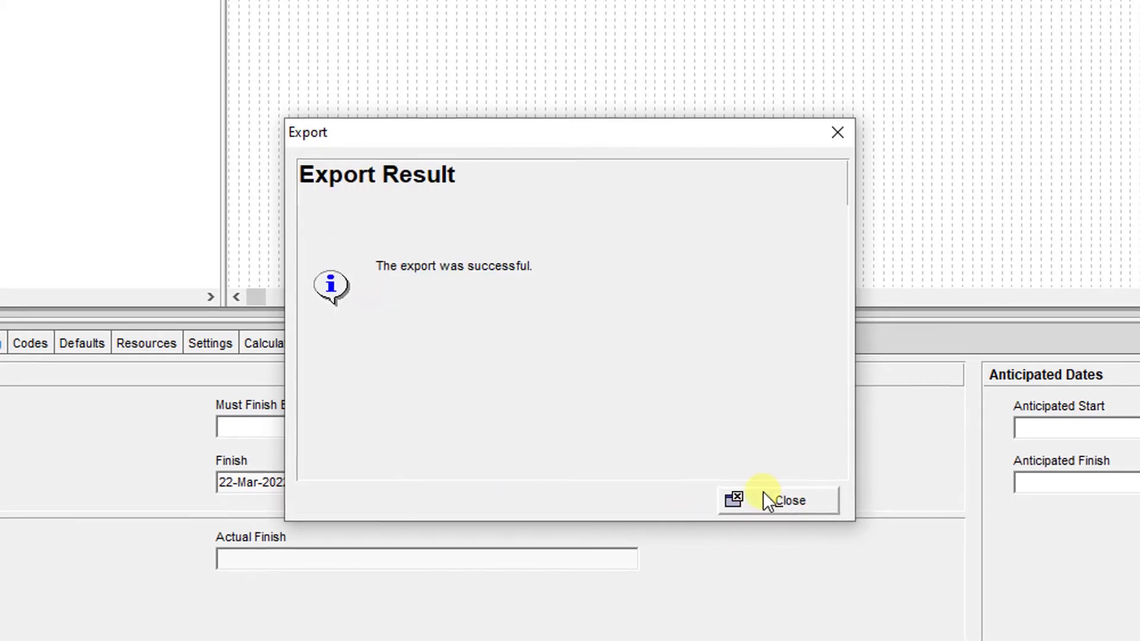
pyautogui.click(766, 501)
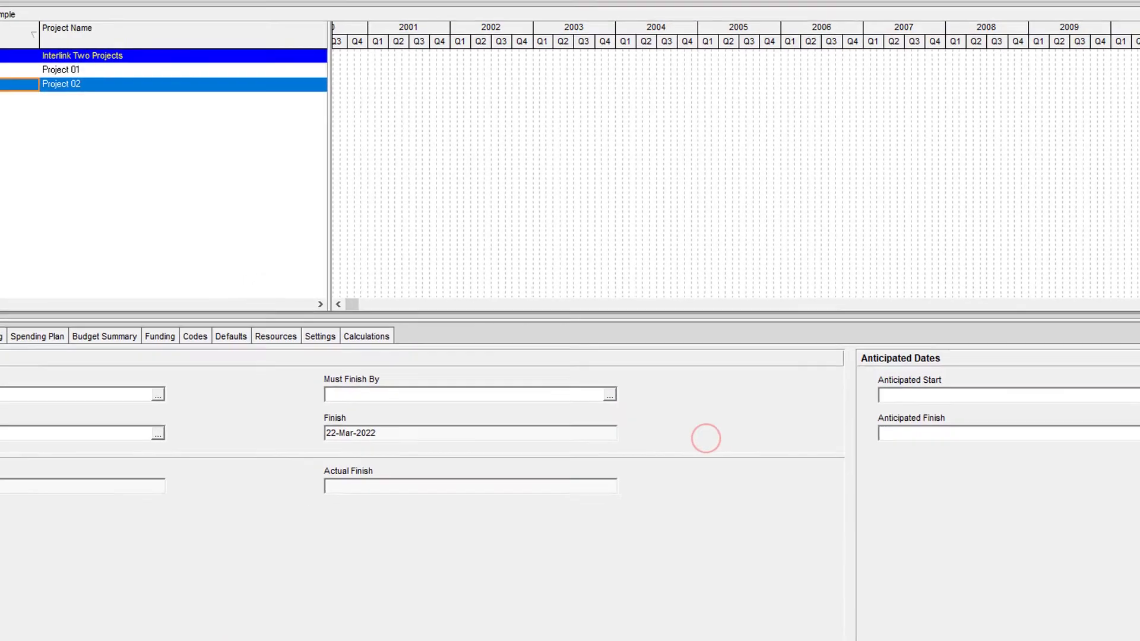
# - Browse to Desktop > New folder and open PRJ-X-1-Activity Relationships.xlsx in Excel
pyautogui.hotkey('alt', 'Tab')
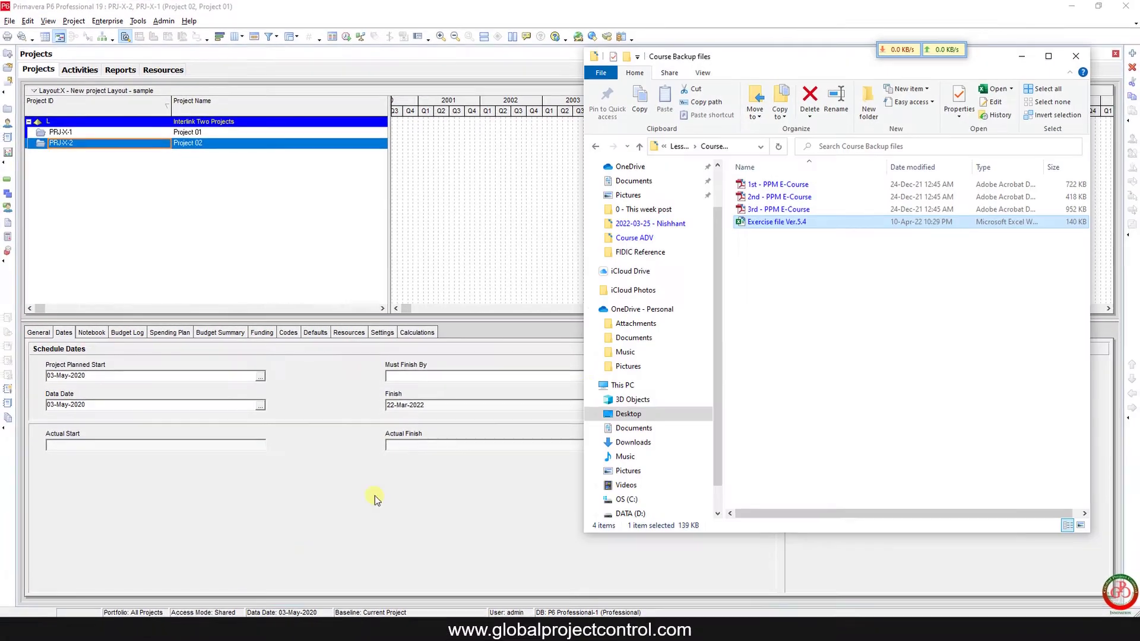
pyautogui.click(639, 413)
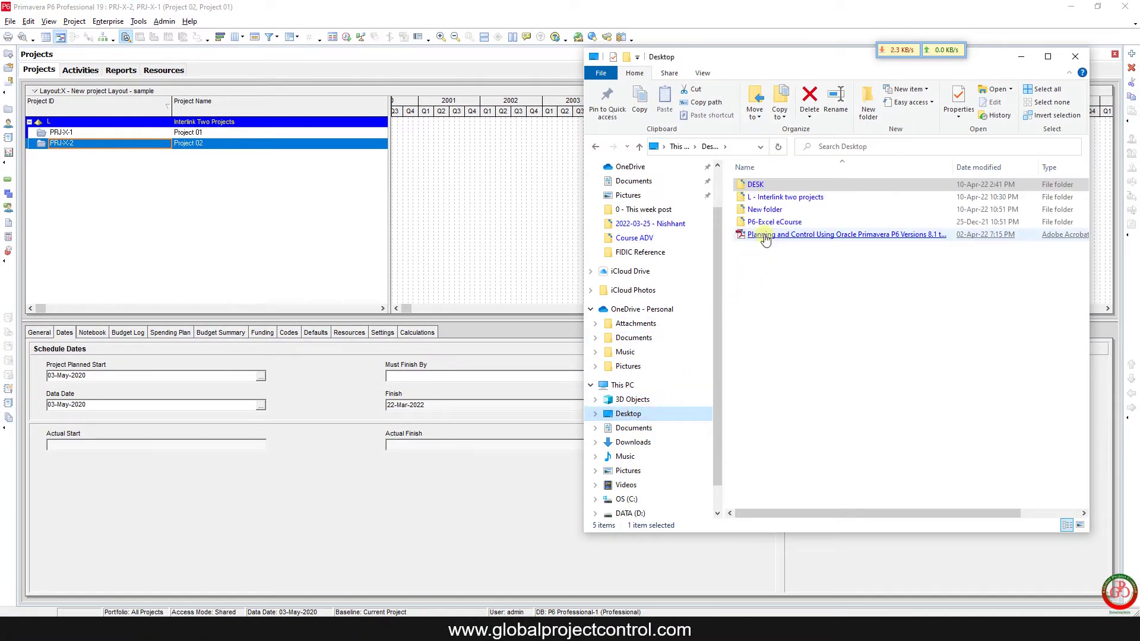
pyautogui.click(772, 222)
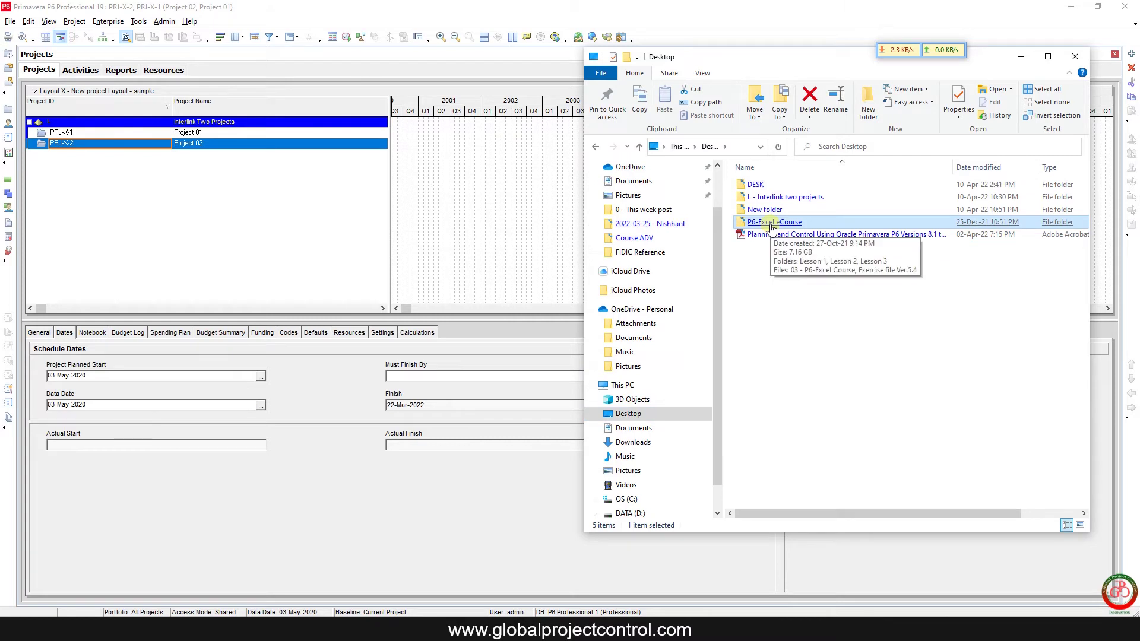
pyautogui.doubleClick(765, 210)
pyautogui.click(787, 186)
pyautogui.doubleClick(788, 185)
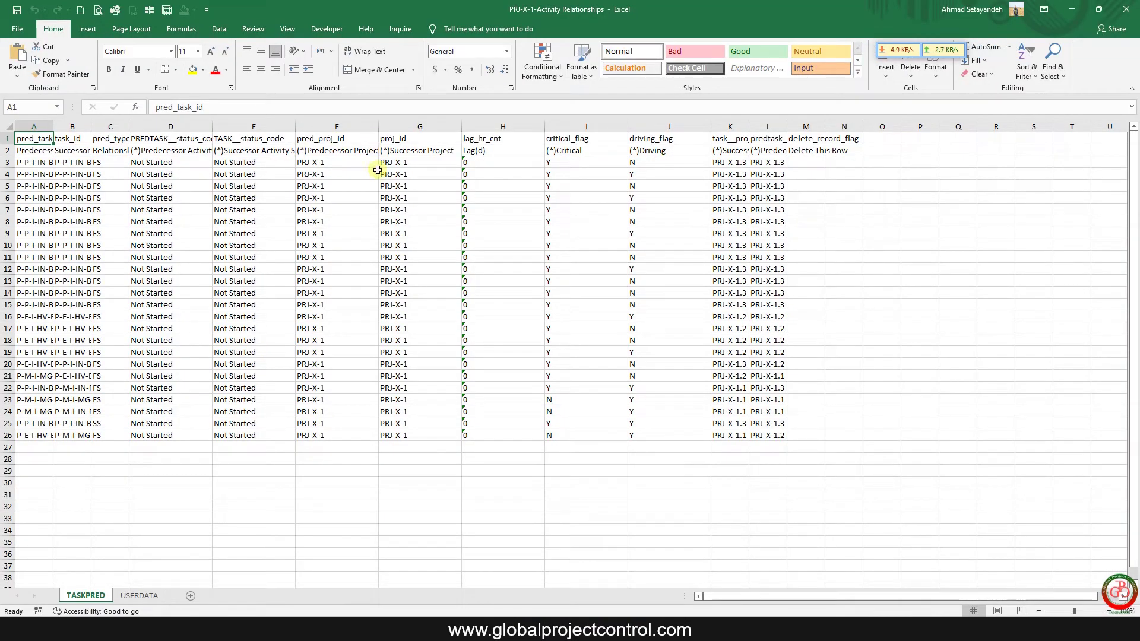
# - AutoFit columns F, G, A and B of the TASKPRED sheet
pyautogui.doubleClick(379, 124)
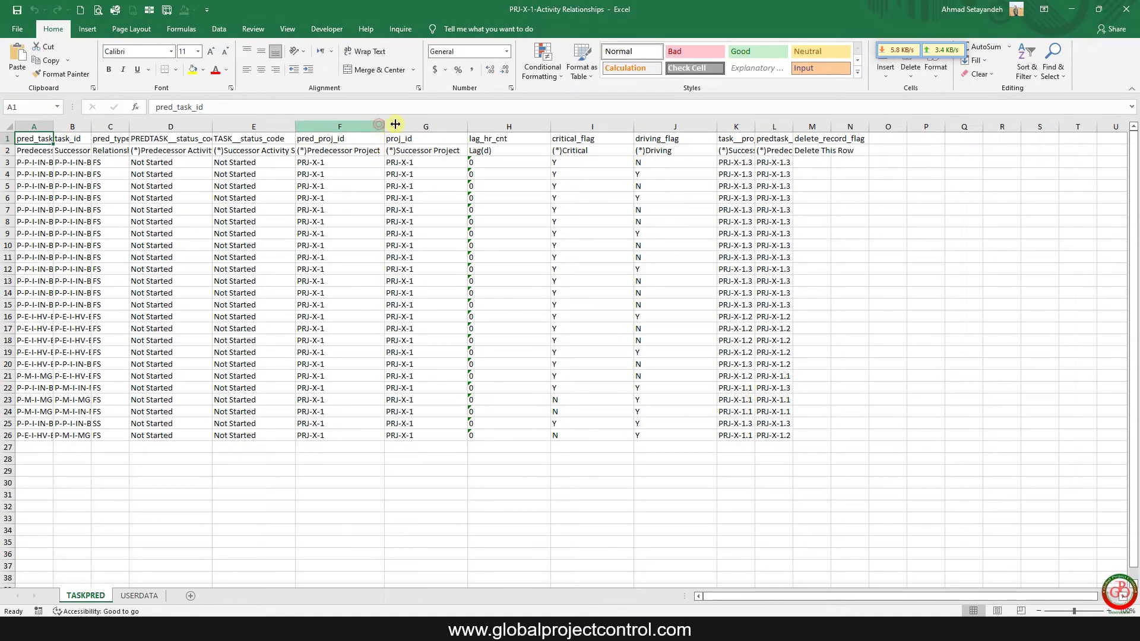
pyautogui.doubleClick(471, 126)
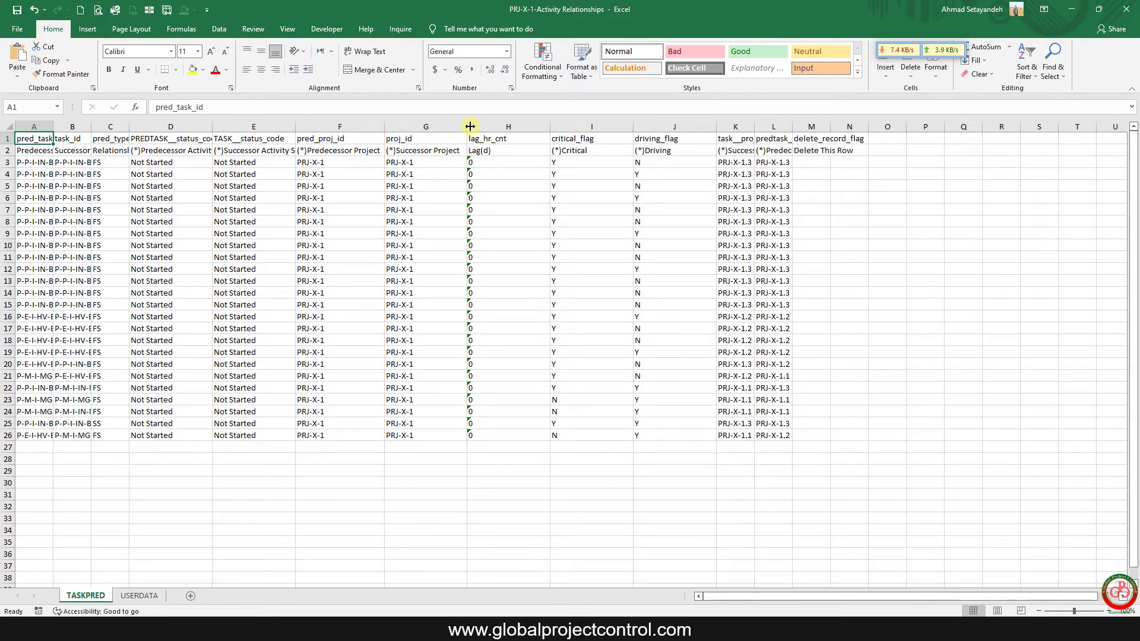
pyautogui.doubleClick(53, 127)
pyautogui.doubleClick(131, 126)
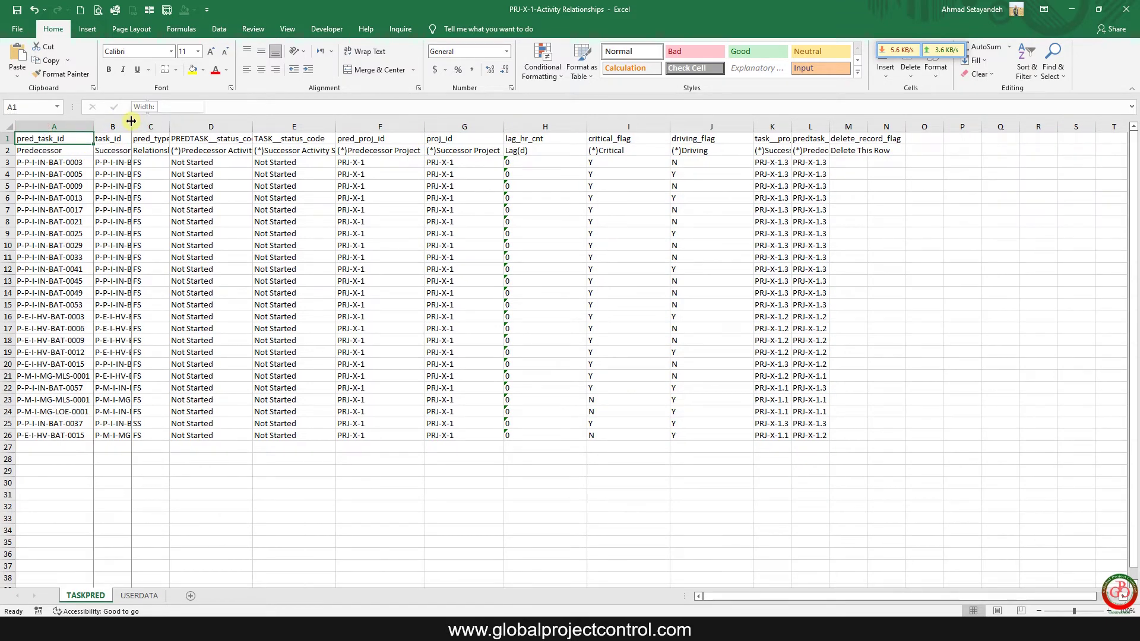
# - Add AutoFilter drop-downs to header row 2
pyautogui.click(5, 151)
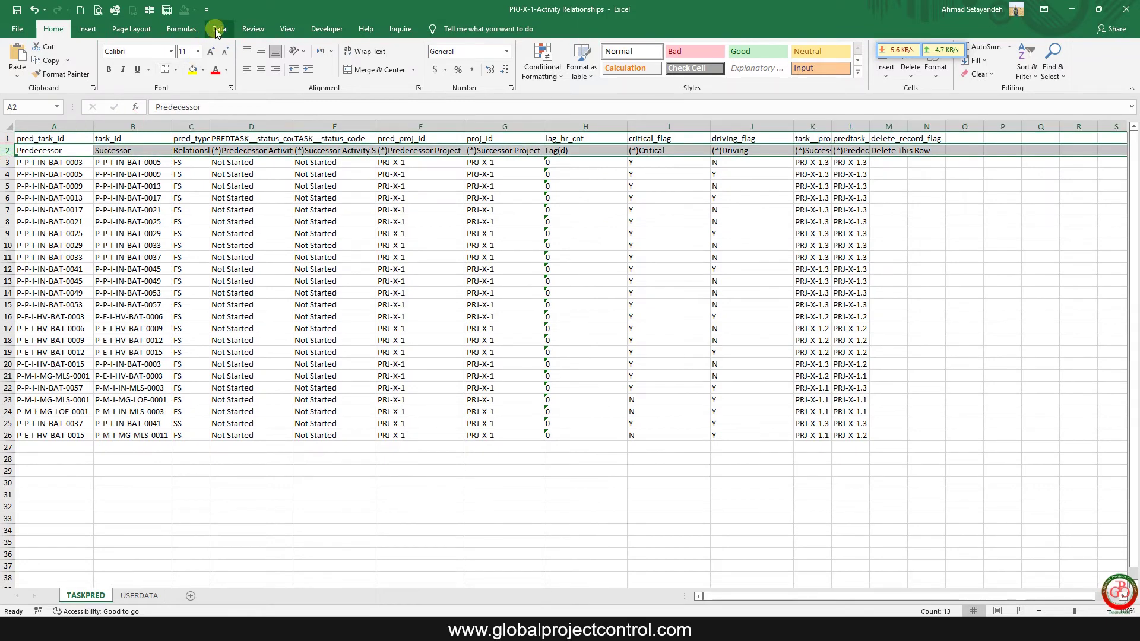
pyautogui.click(218, 29)
pyautogui.click(428, 56)
pyautogui.click(504, 166)
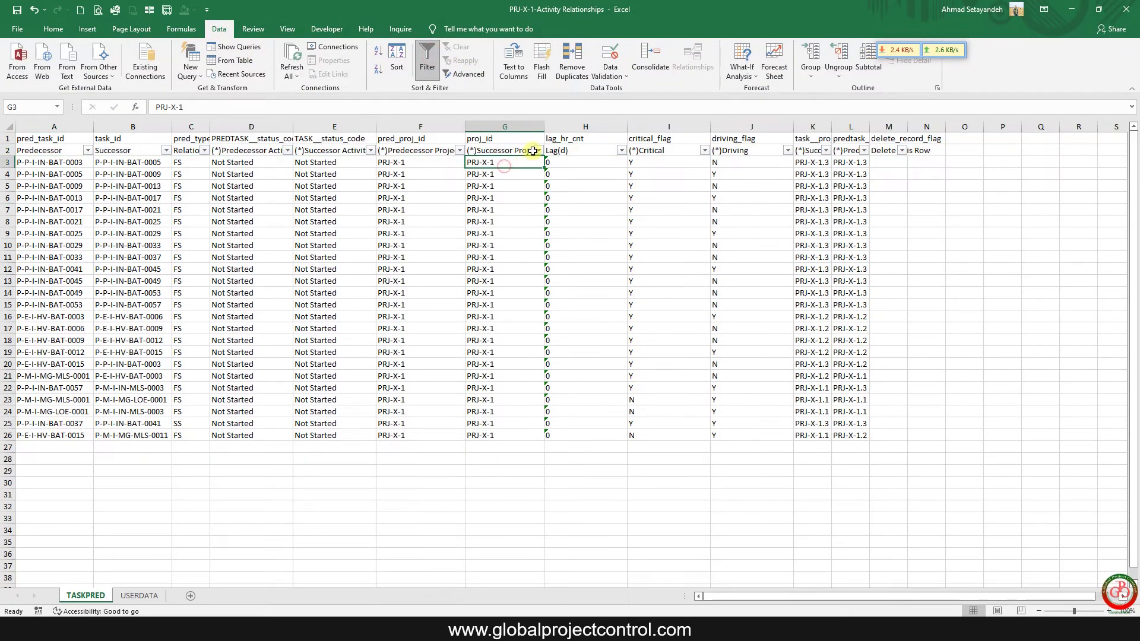
# - Check the pred_proj_id and proj_id filter lists, which show only PRJ-X-1 as successor project
pyautogui.click(459, 151)
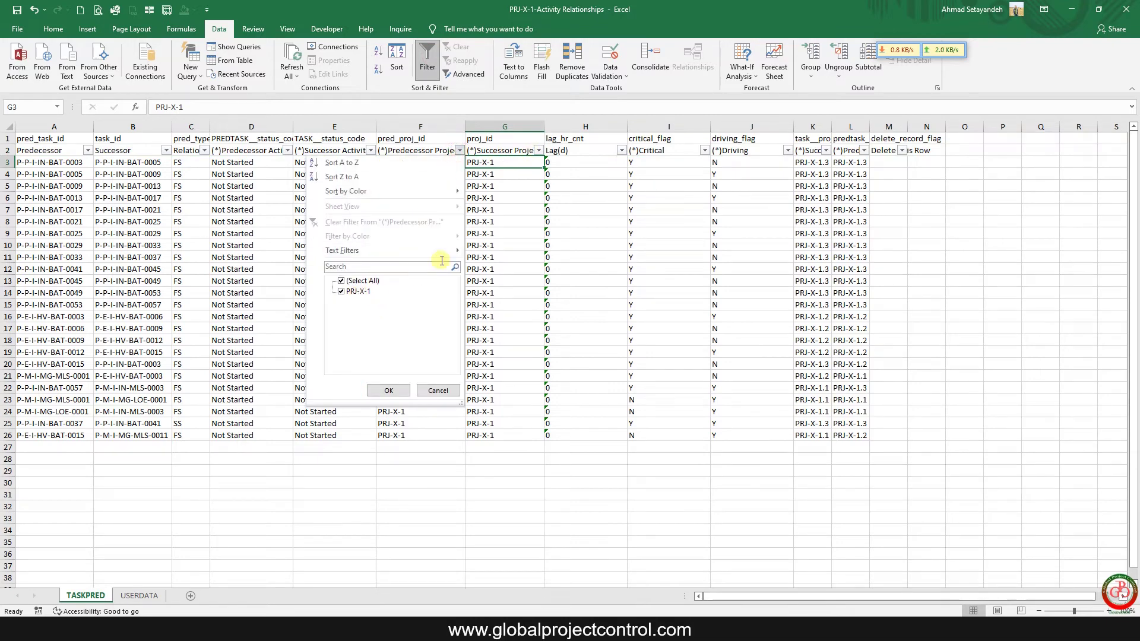
pyautogui.click(487, 215)
pyautogui.click(538, 150)
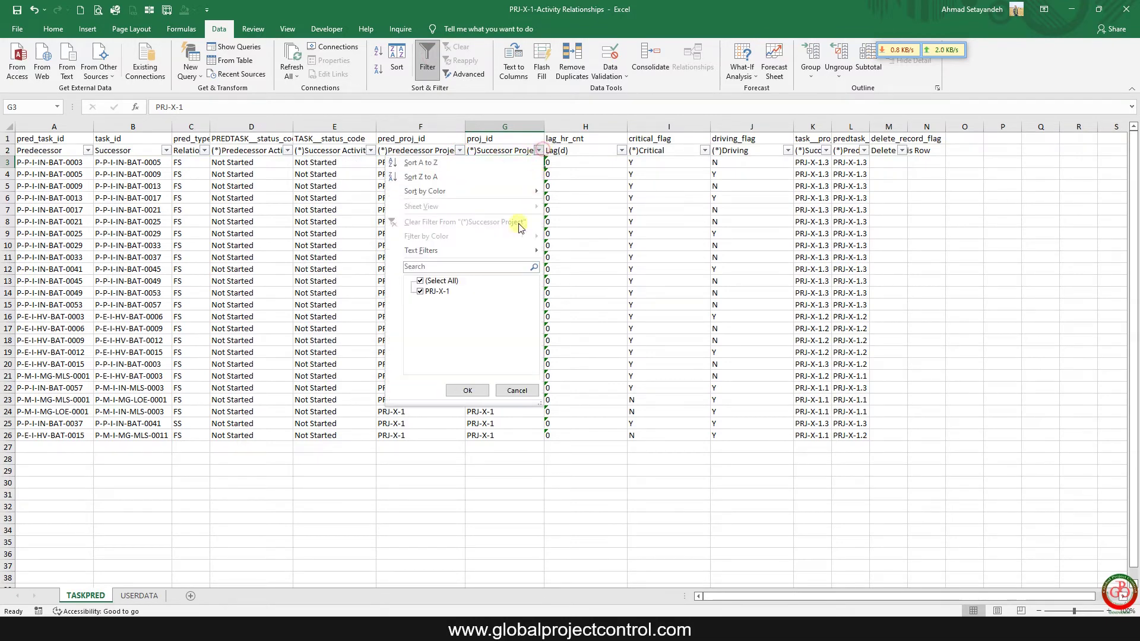
pyautogui.click(361, 235)
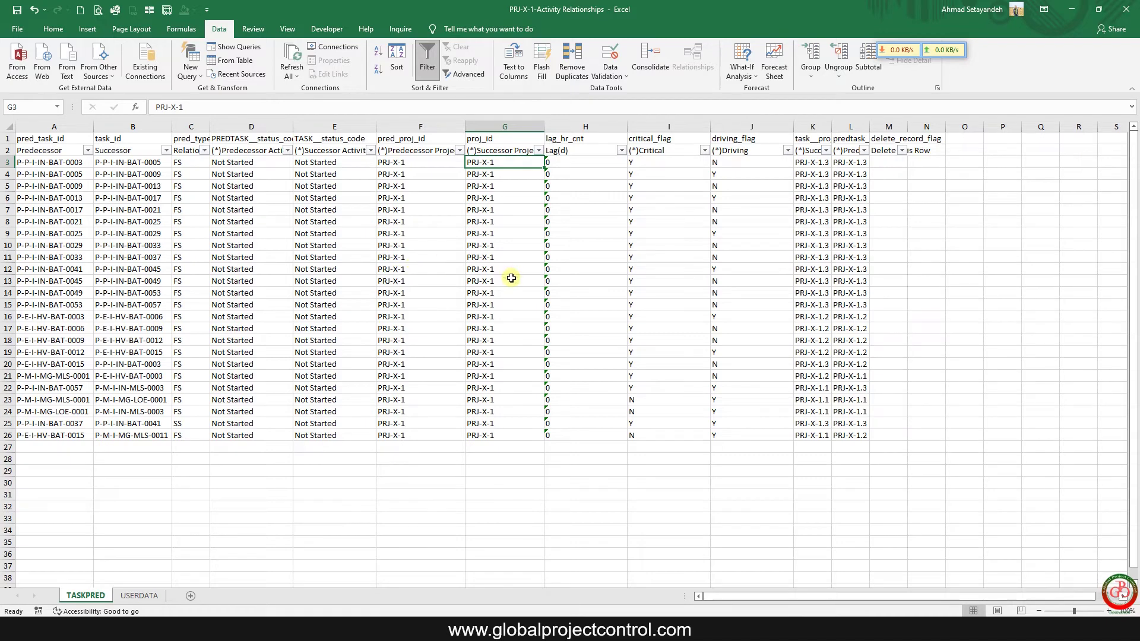
pyautogui.hotkey('alt', 'Tab')
# - Open the PRJ-X-2-Activity Relationships workbook and add filters to header row 2
pyautogui.click(820, 197)
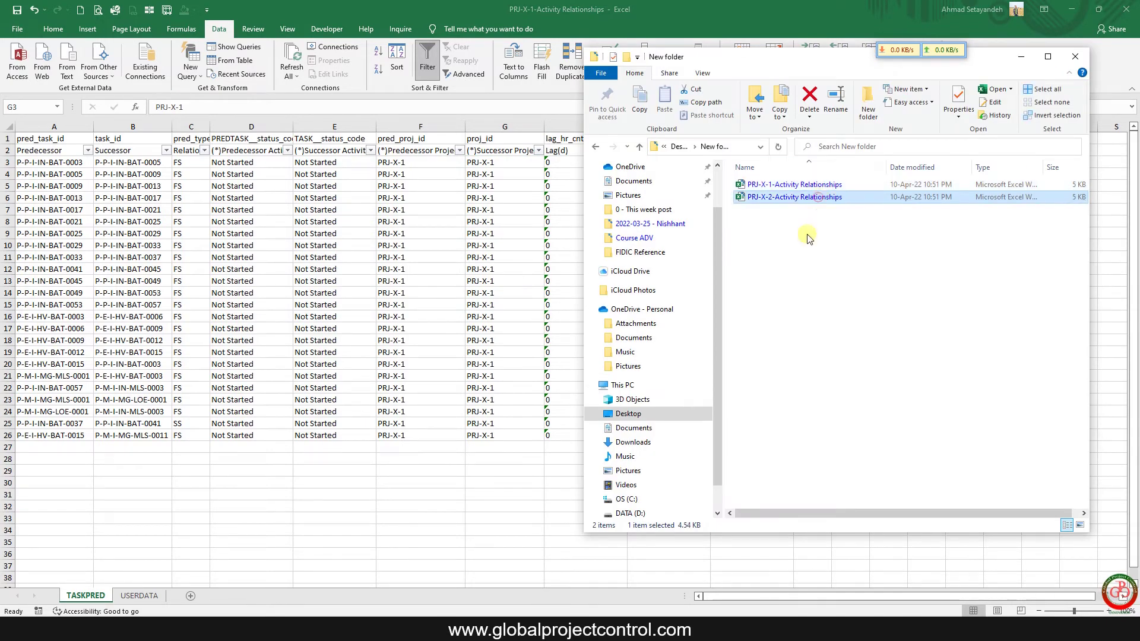
pyautogui.hotkey('alt', 'Tab')
pyautogui.click(386, 304)
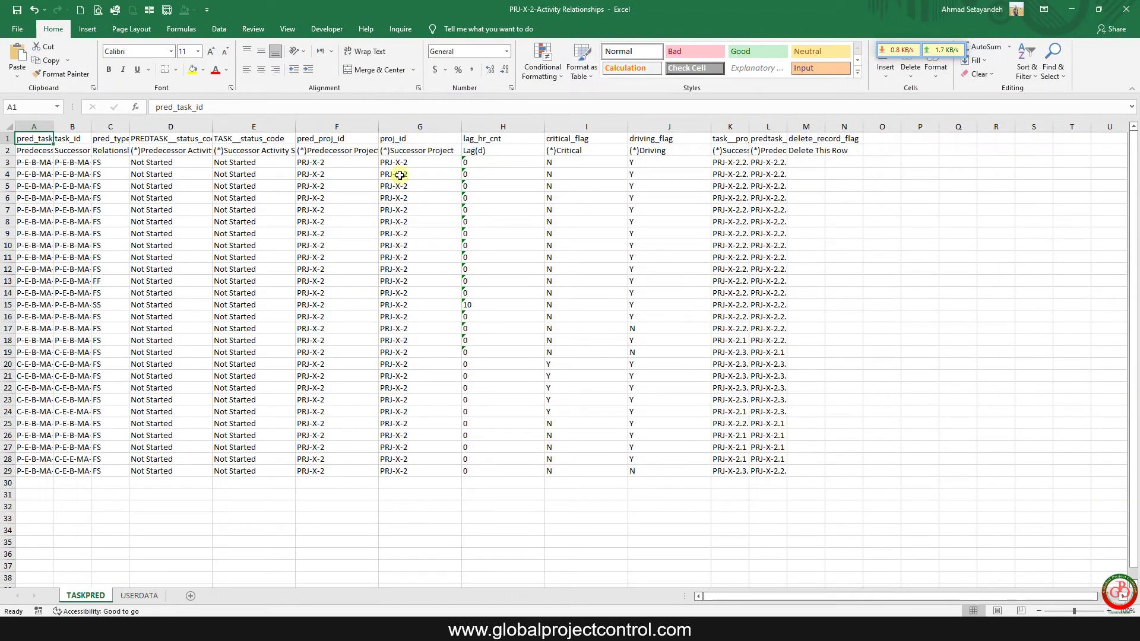
pyautogui.click(7, 151)
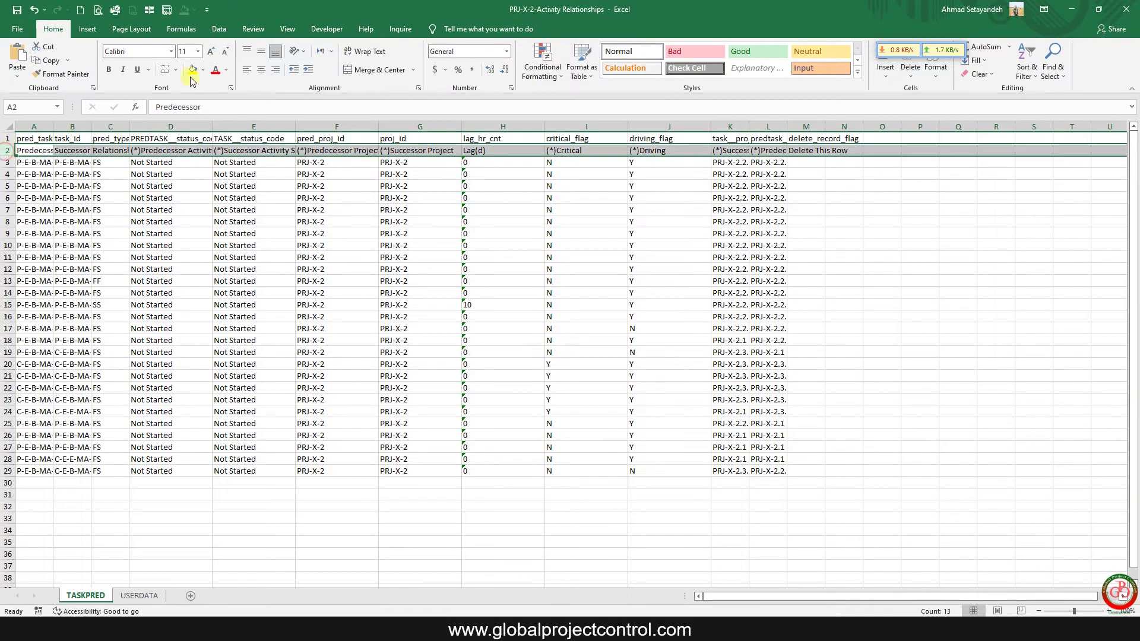
pyautogui.click(219, 28)
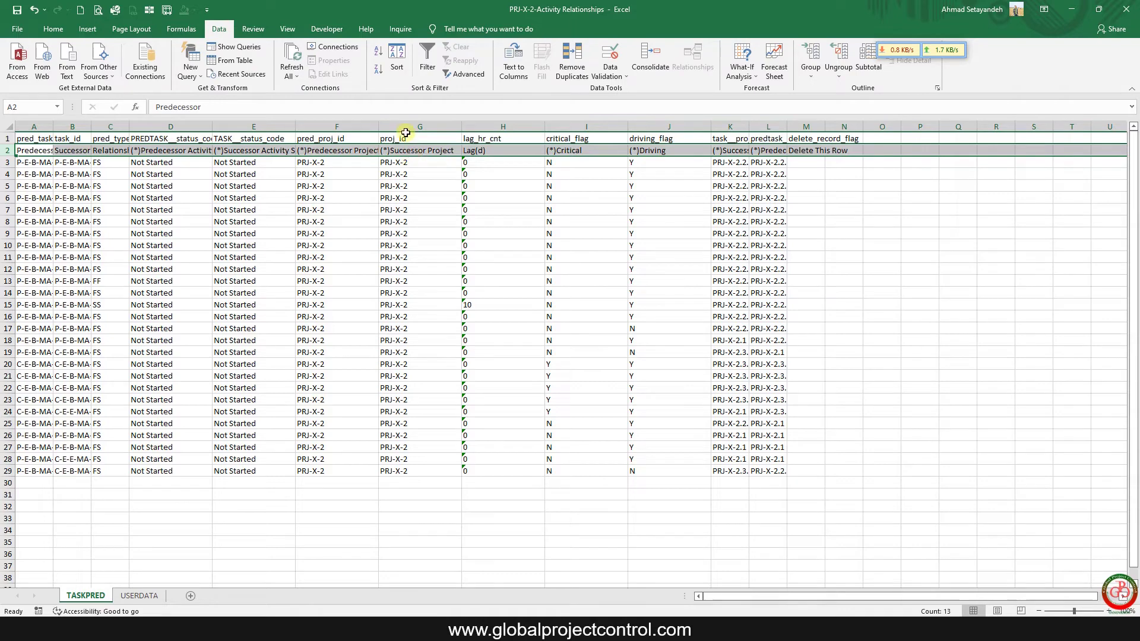
pyautogui.click(428, 57)
pyautogui.click(431, 174)
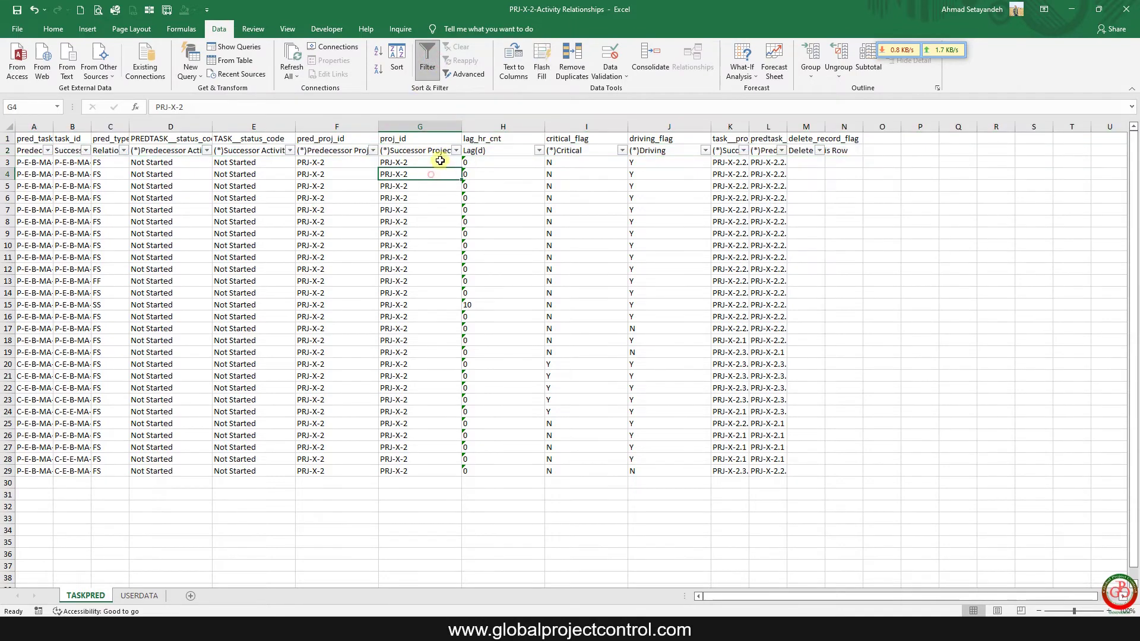
# - Check the proj_id and pred_proj_id filter lists, then AutoFit columns F and G
pyautogui.click(456, 150)
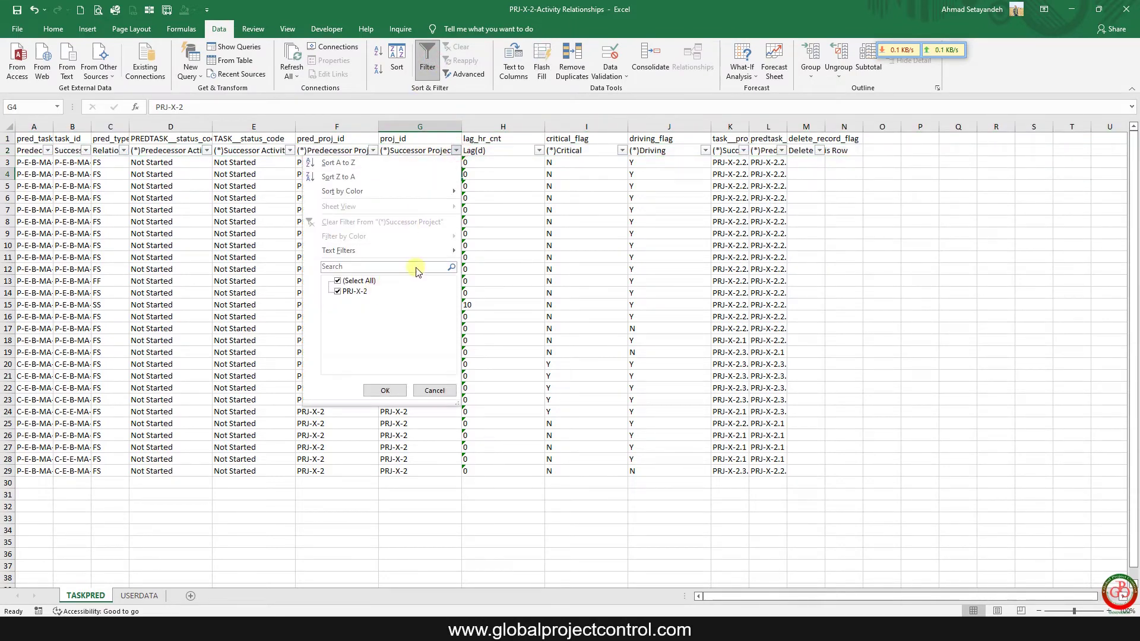
pyautogui.click(509, 207)
pyautogui.click(372, 151)
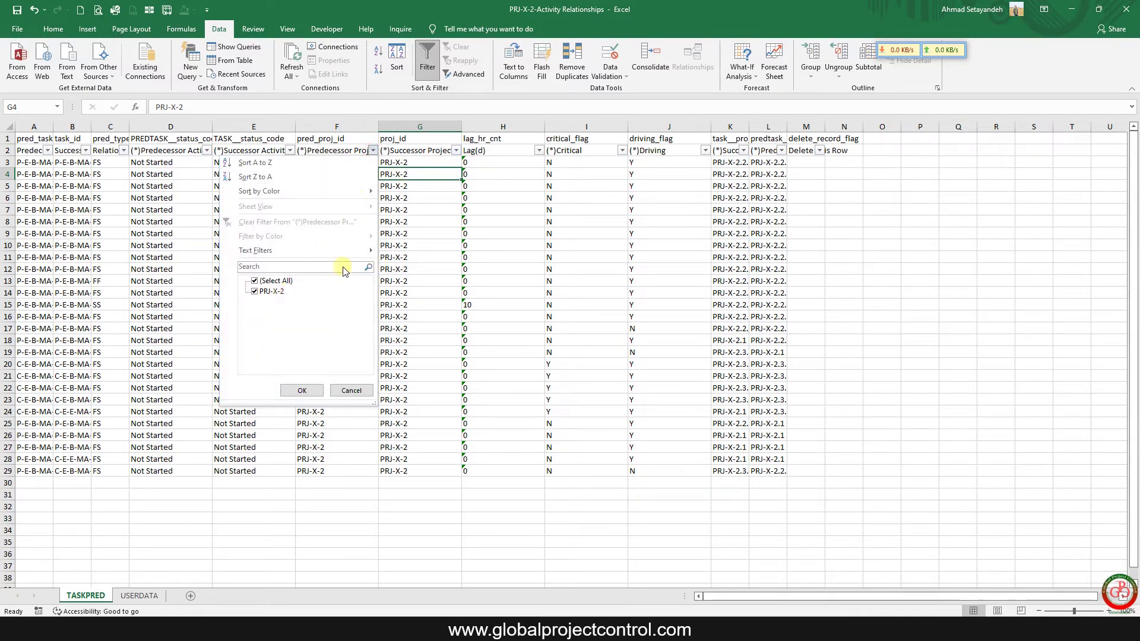
pyautogui.click(301, 390)
pyautogui.doubleClick(376, 126)
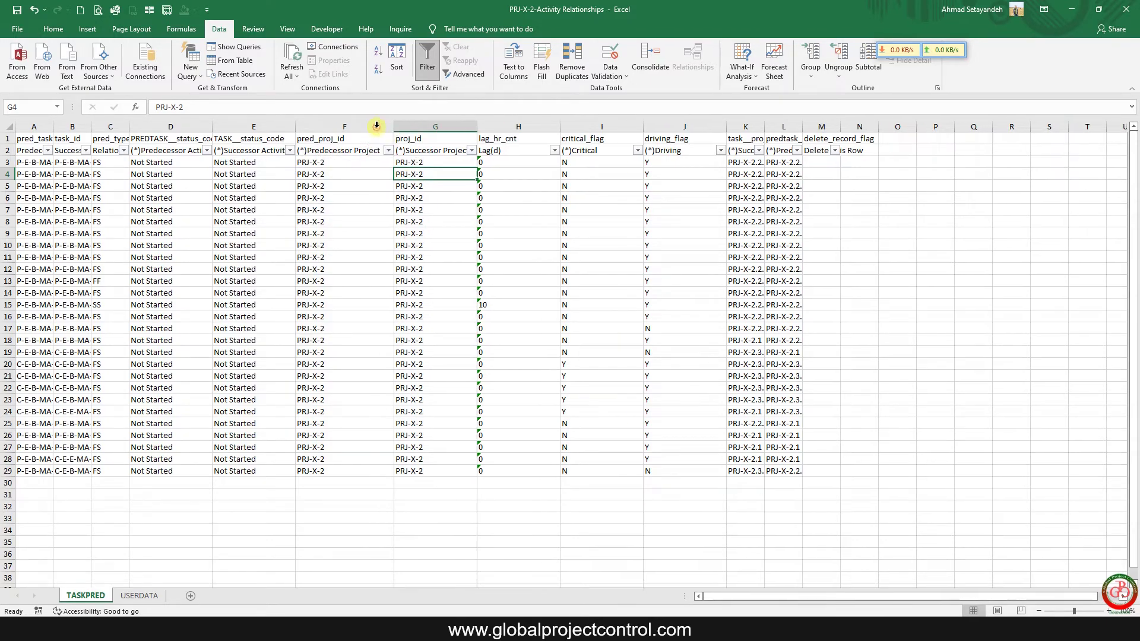
pyautogui.doubleClick(480, 125)
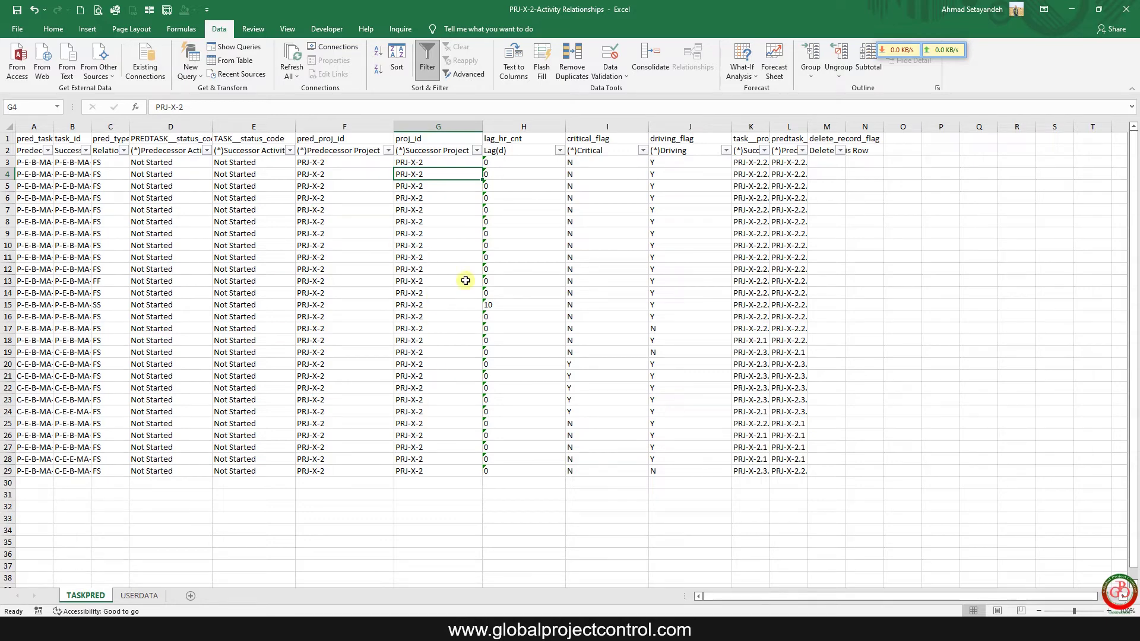
pyautogui.click(1130, 10)
# - Close the PRJ-X-2 and PRJ-X-1 workbooks without saving
pyautogui.click(574, 329)
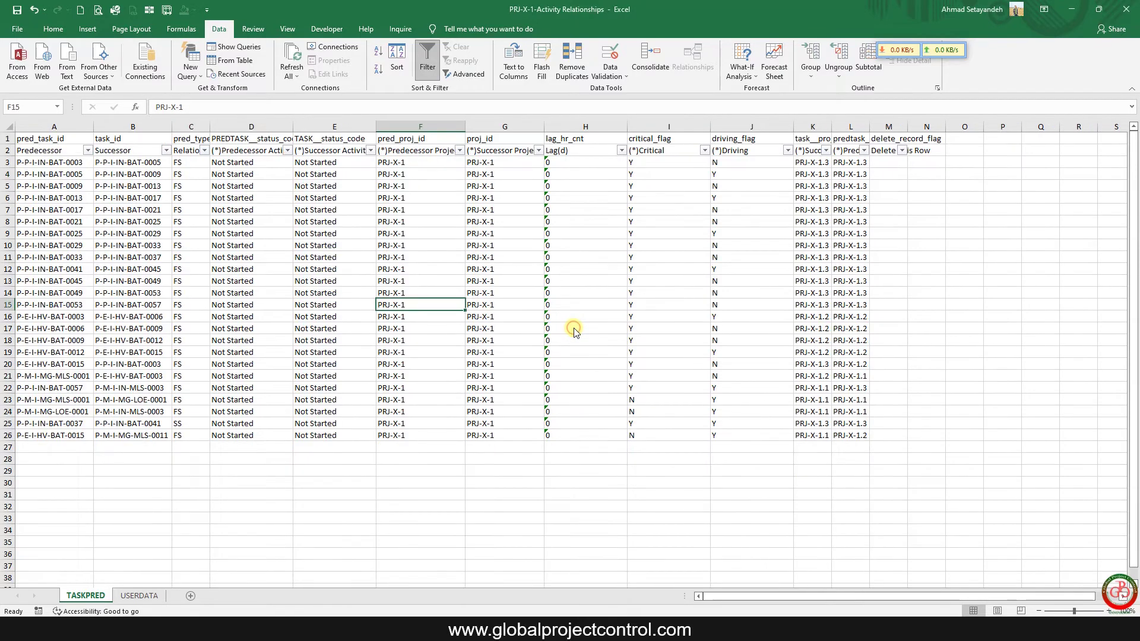
pyautogui.click(764, 247)
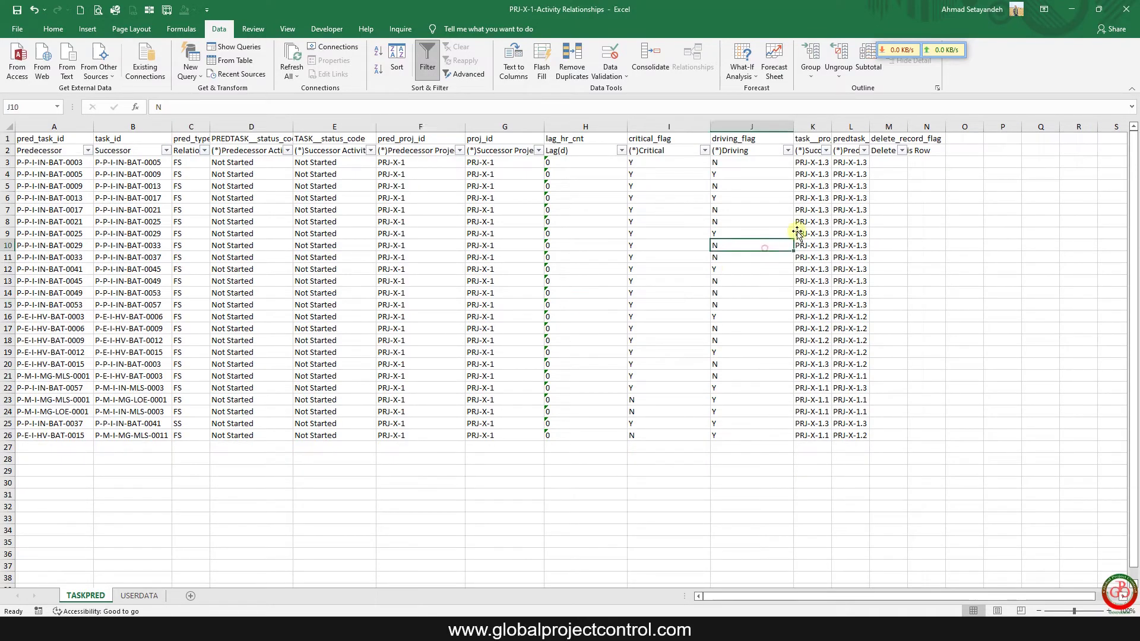
pyautogui.click(1127, 11)
pyautogui.click(575, 325)
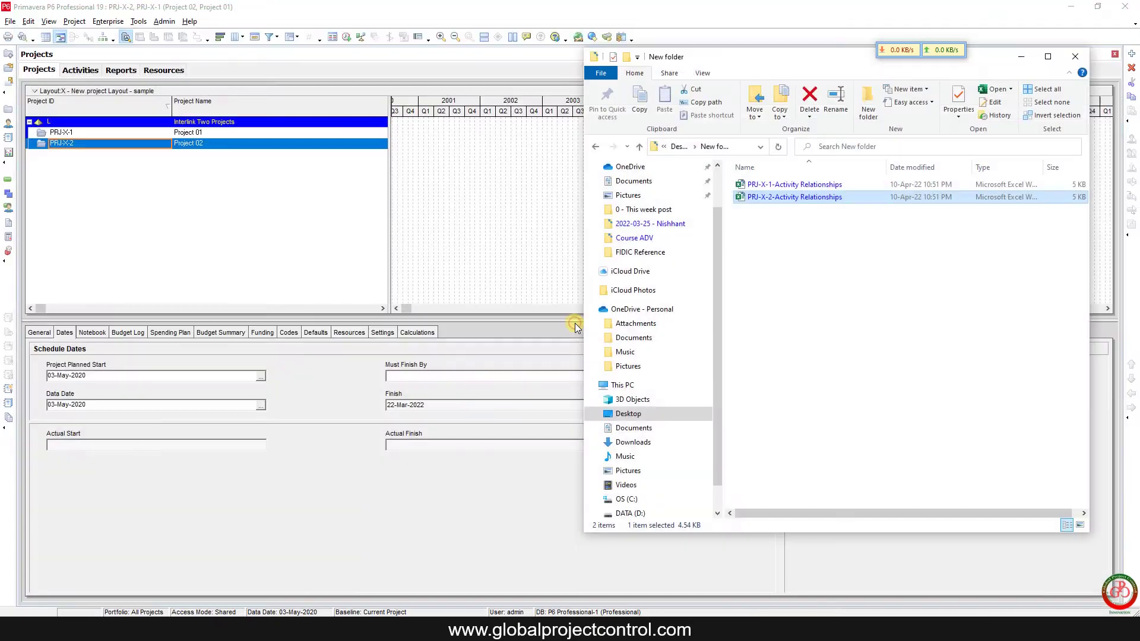
# - Return to Primavera P6 and show the Reports window starting at Lesson 4 REPORT
pyautogui.click(243, 260)
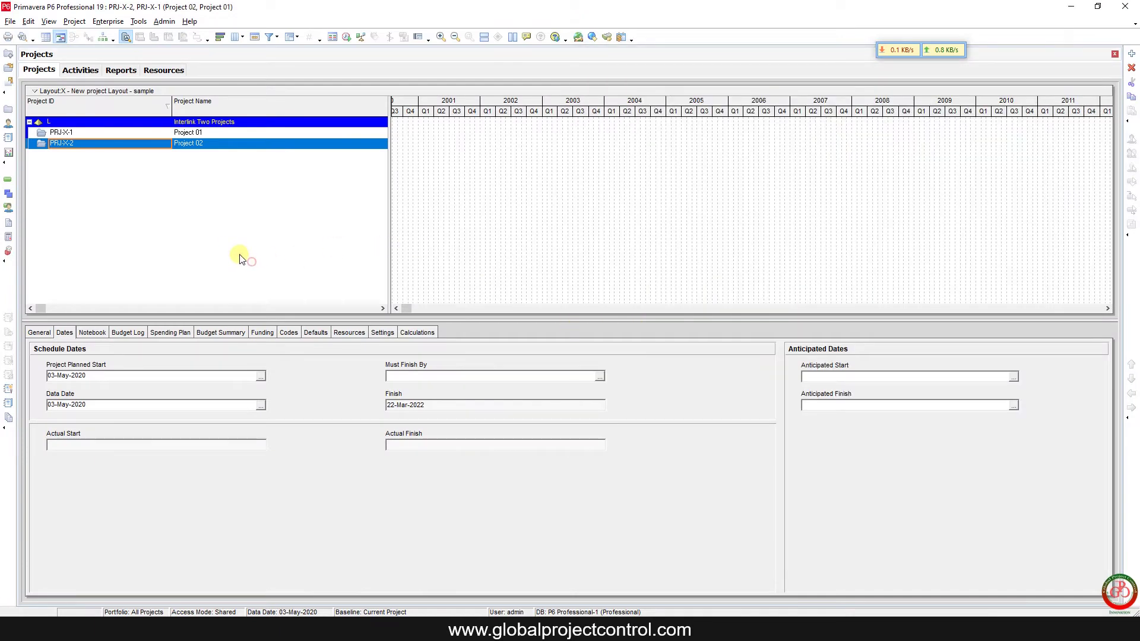
pyautogui.click(7, 140)
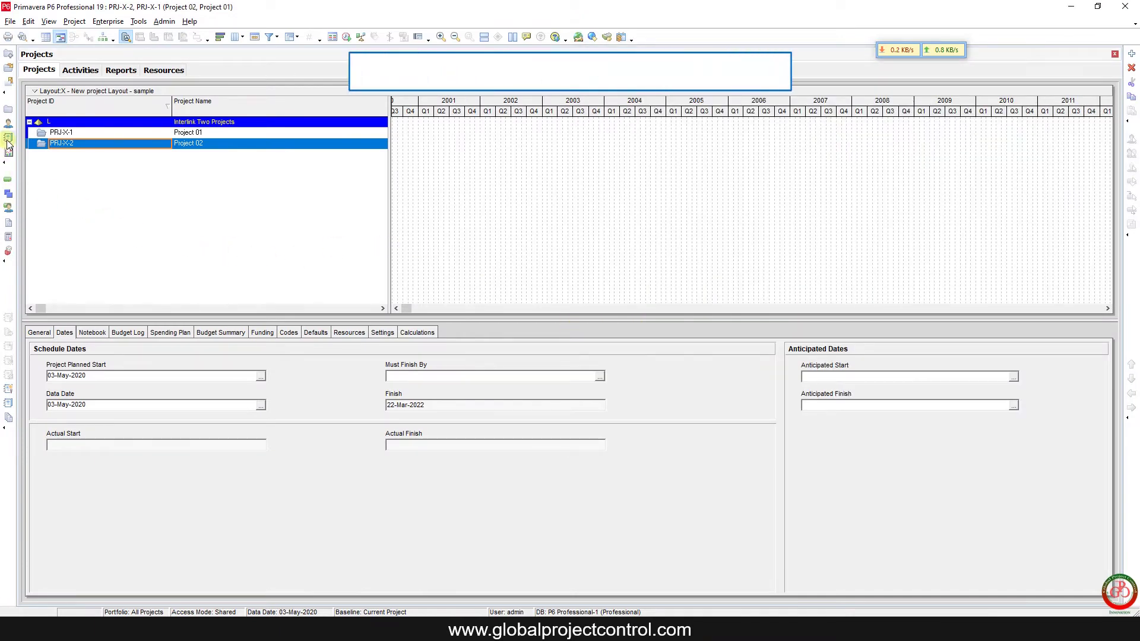
pyautogui.click(7, 143)
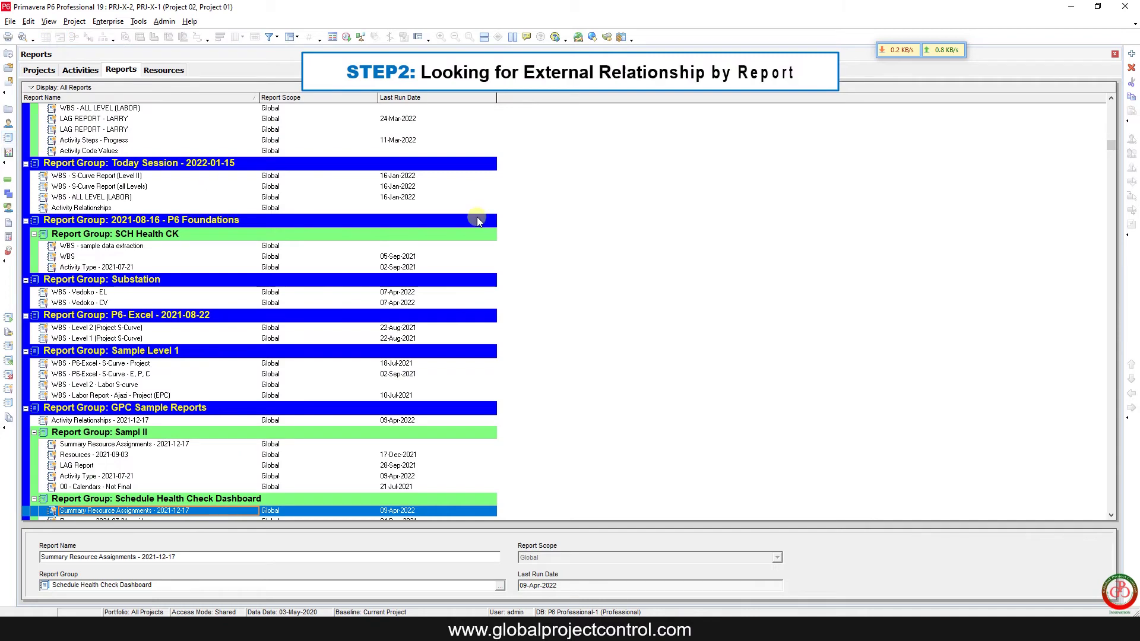
pyautogui.moveTo(1112, 148); pyautogui.dragTo(1112, 106)
# - Add a new report to Lesson 4 REPORT with Activity Relationships as its subject area
pyautogui.click(83, 111)
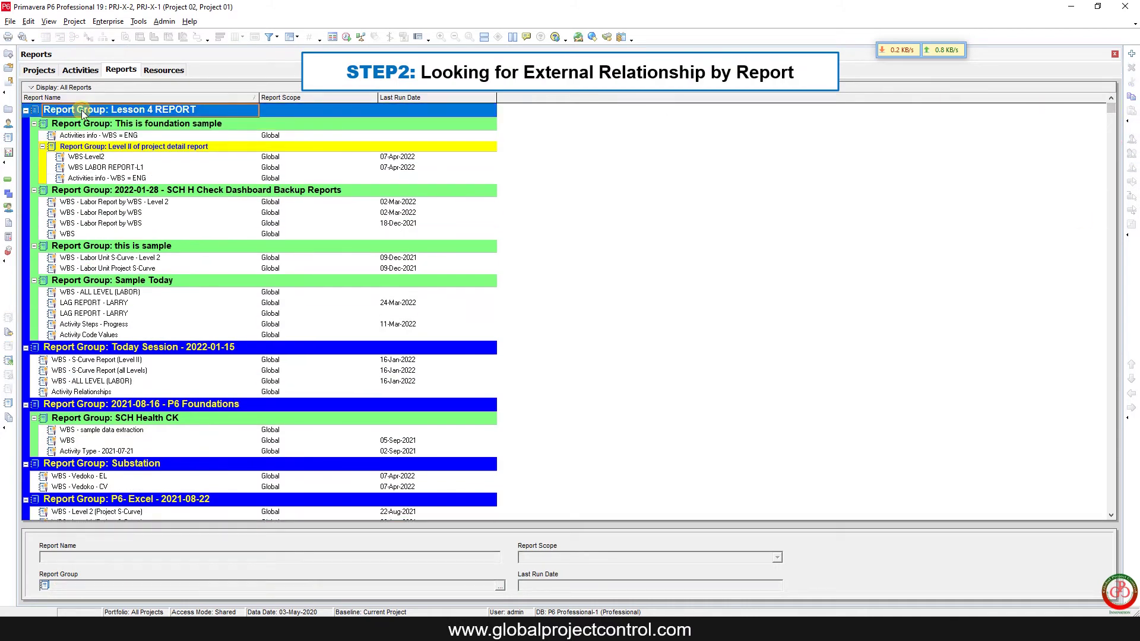
pyautogui.rightClick(83, 111)
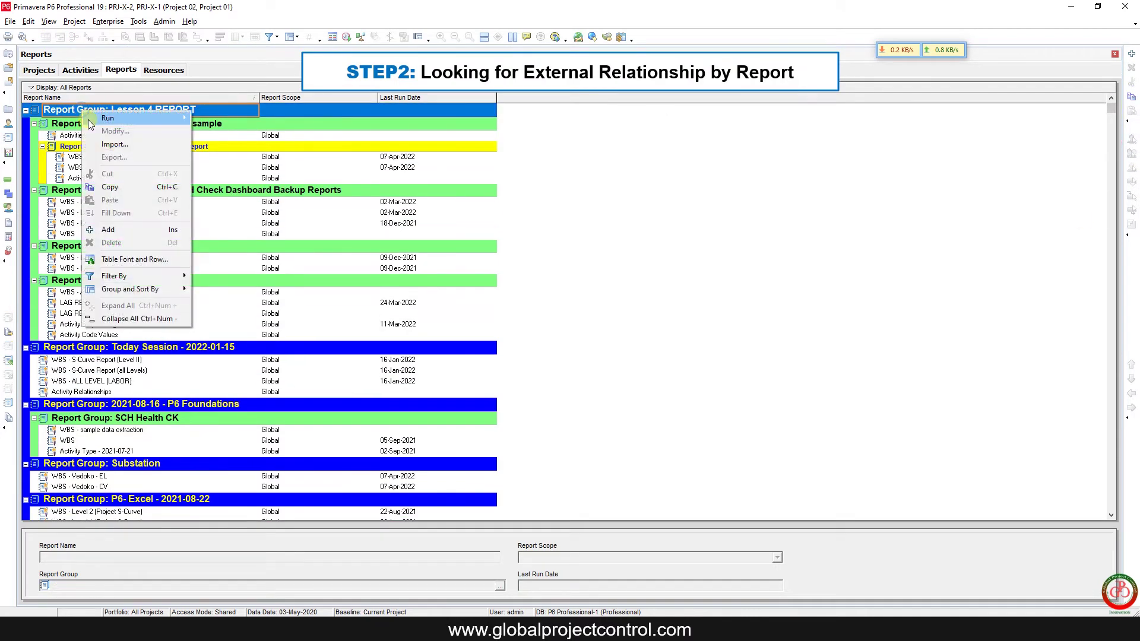
pyautogui.click(127, 230)
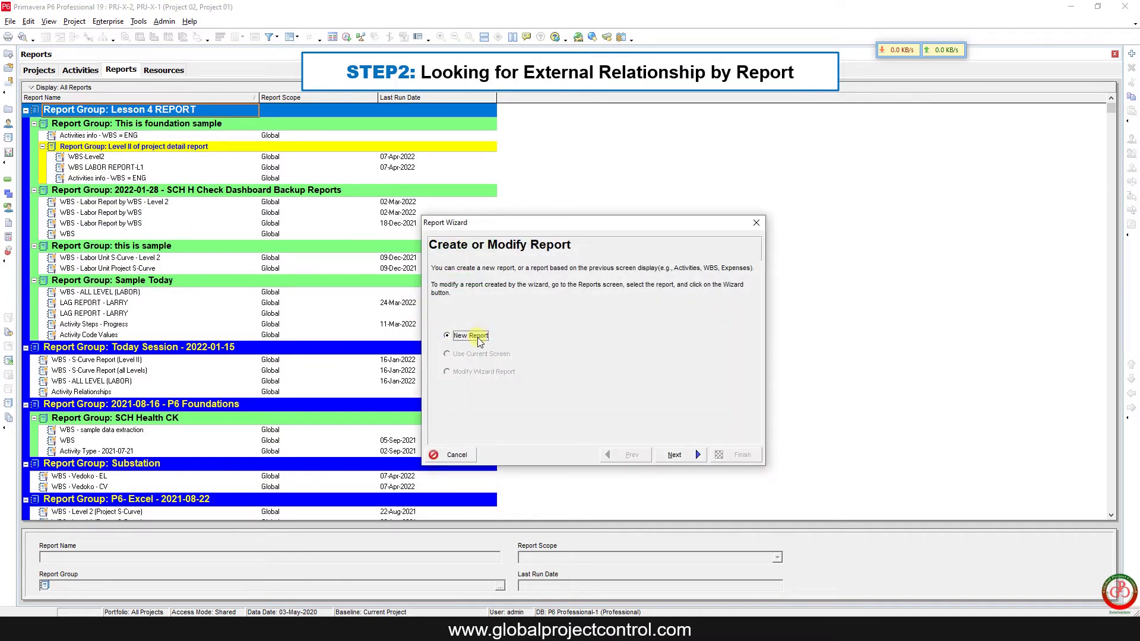
pyautogui.click(676, 455)
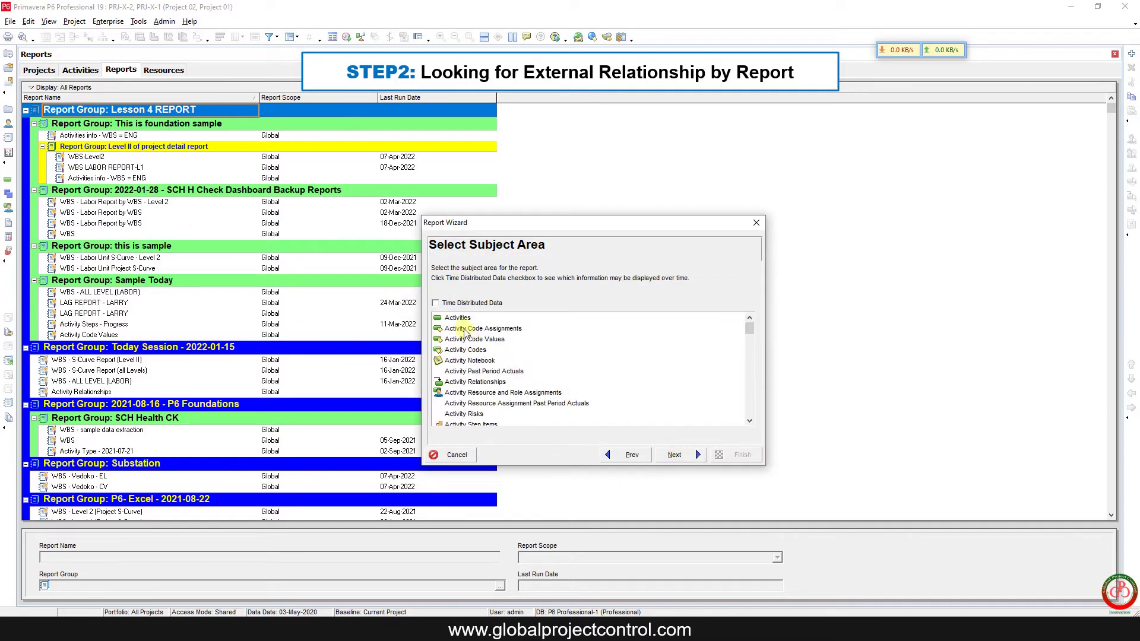
pyautogui.click(475, 382)
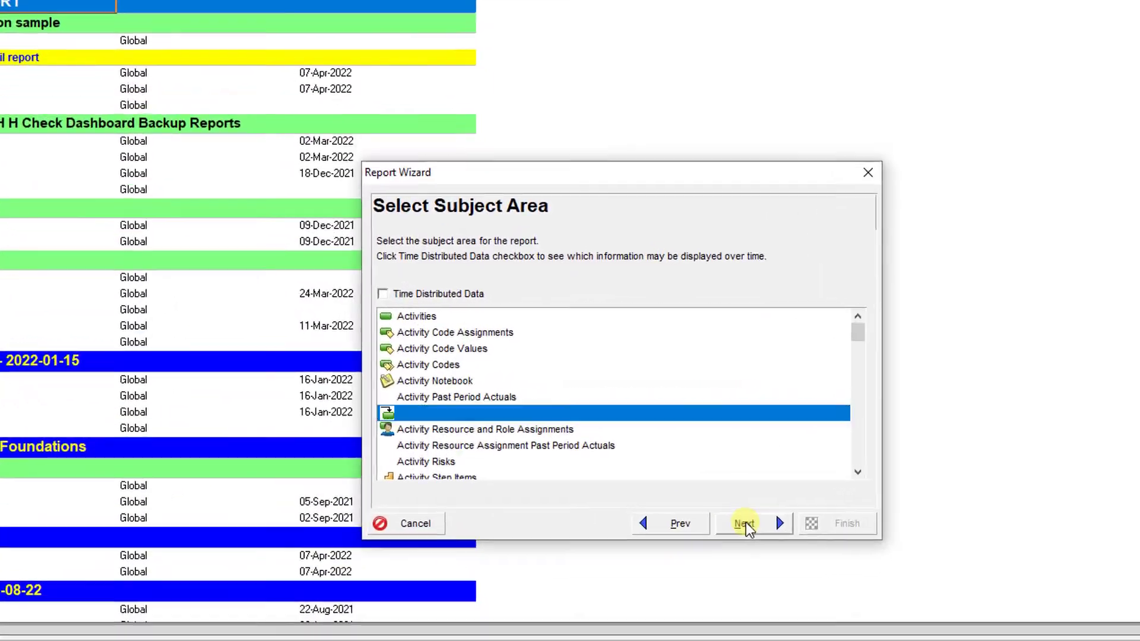
pyautogui.click(690, 470)
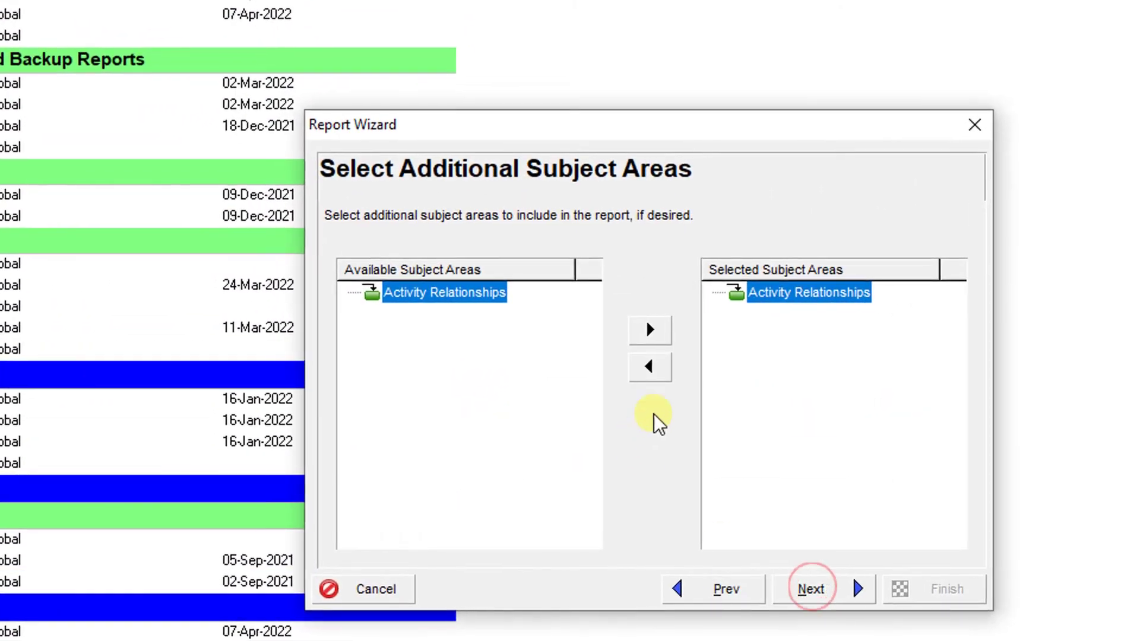
pyautogui.click(835, 593)
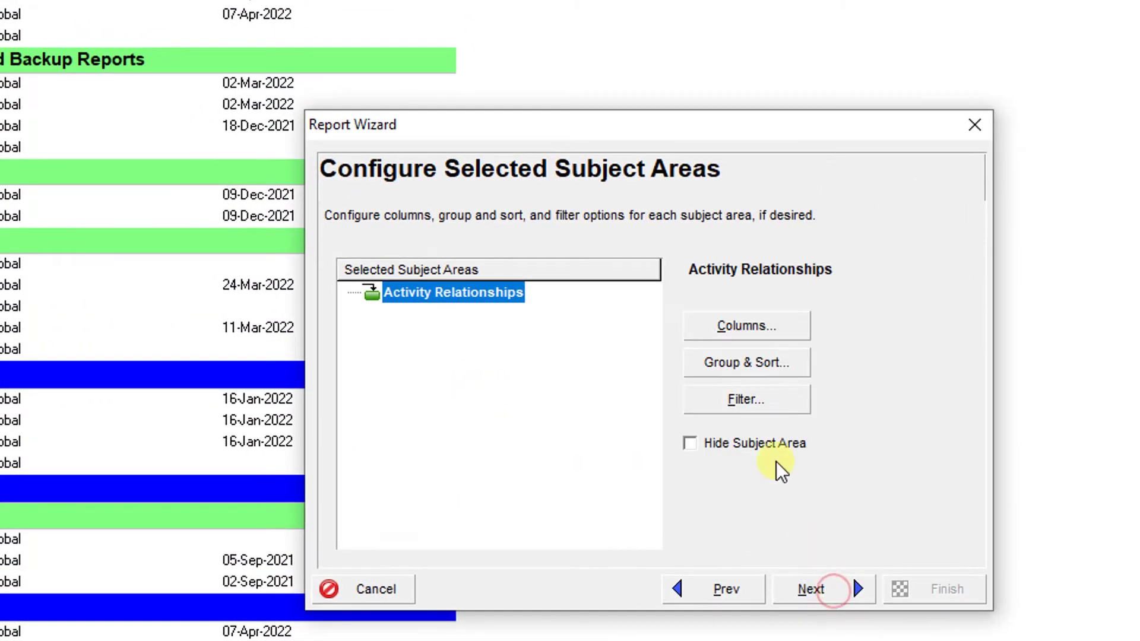
pyautogui.click(771, 329)
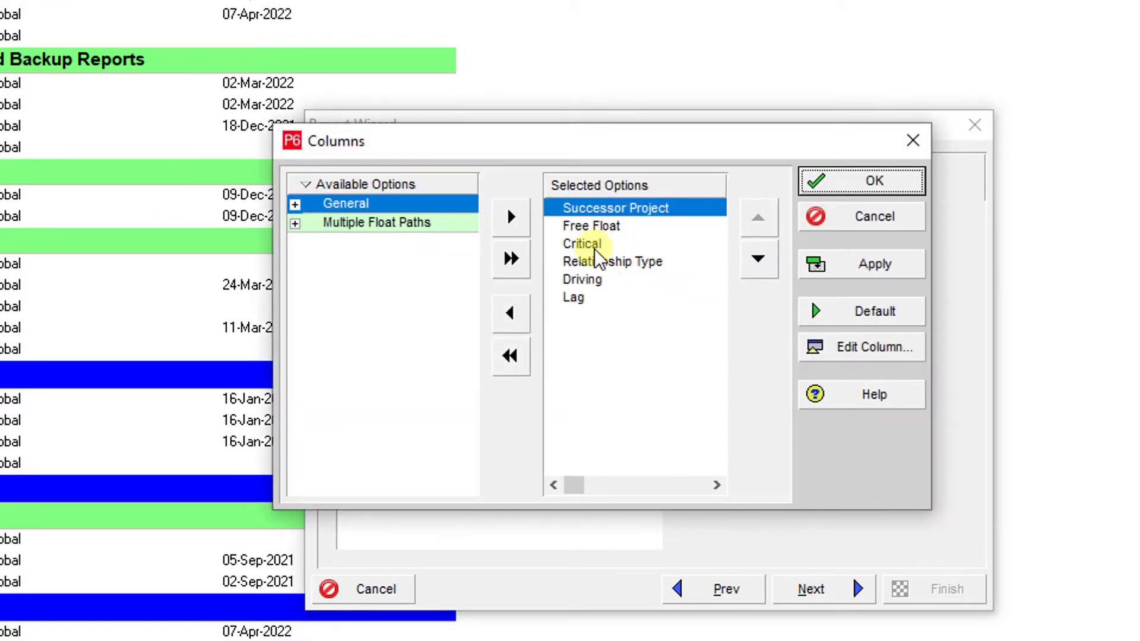
# - Add Predecessor ID, Predecessor Name, Successor ID and Successor Name to the report columns
pyautogui.doubleClick(327, 204)
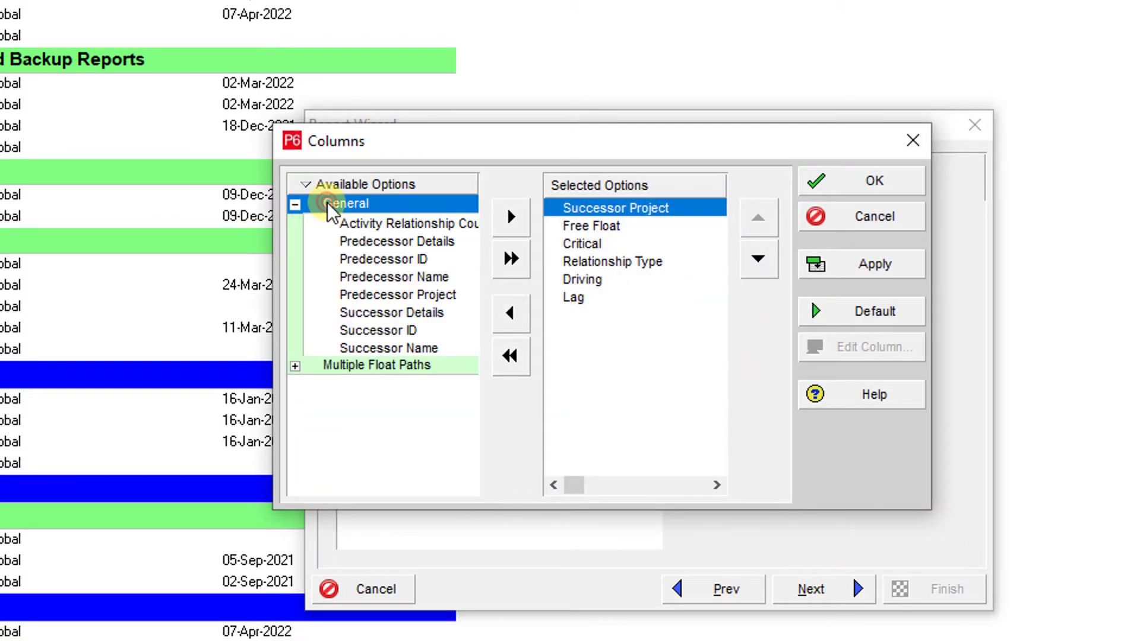
pyautogui.moveTo(268, 299); pyautogui.dragTo(24, 303)
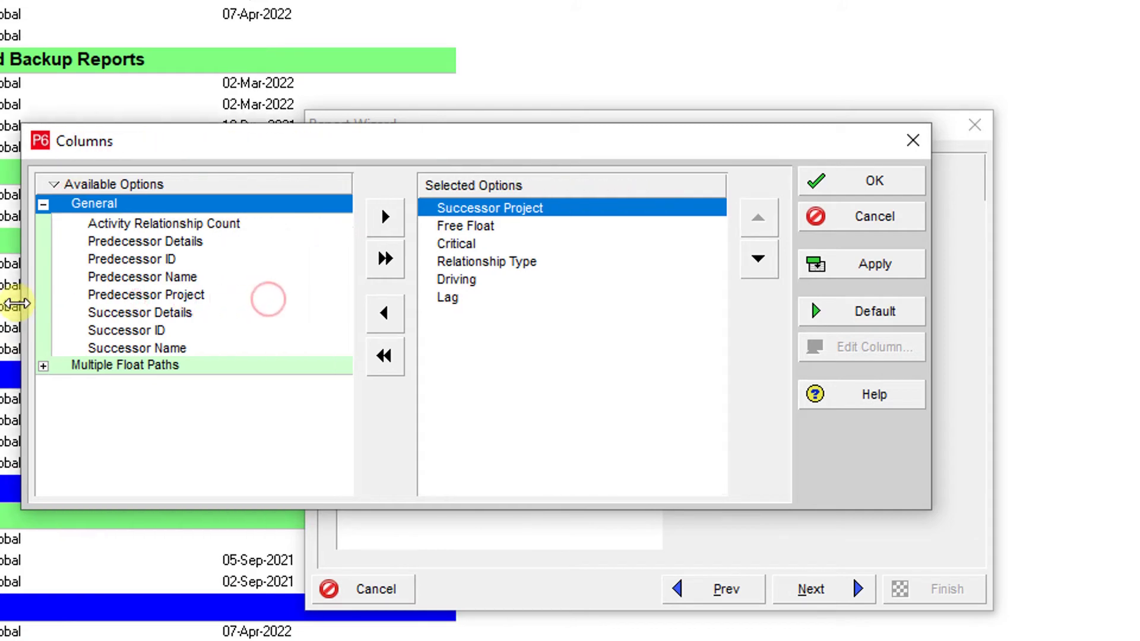
pyautogui.click(128, 260)
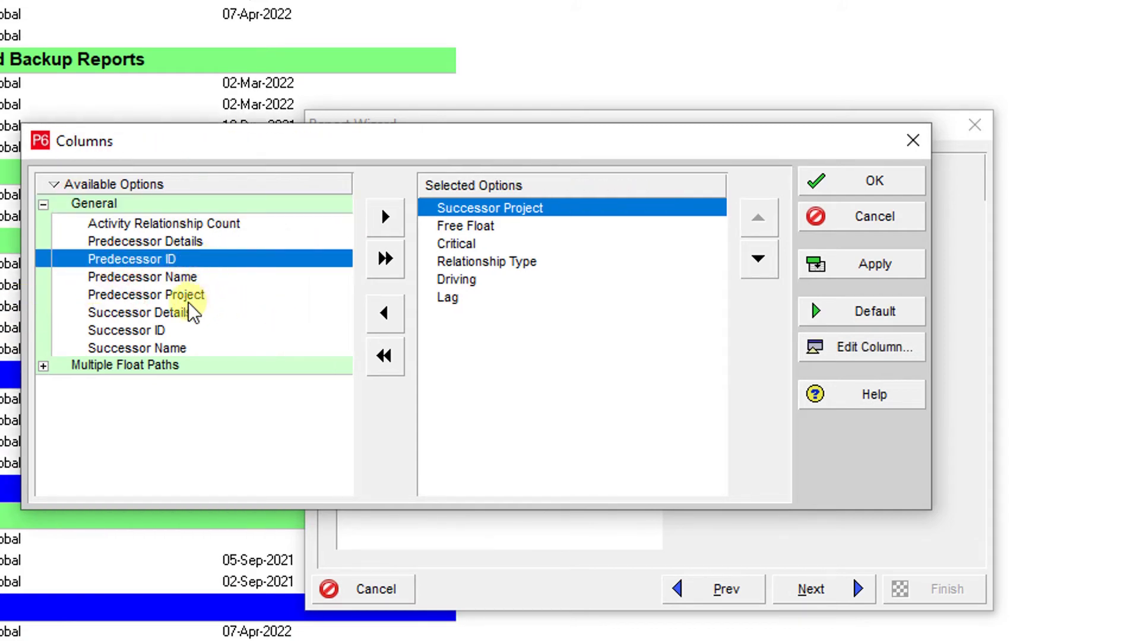
pyautogui.click(392, 218)
pyautogui.click(394, 215)
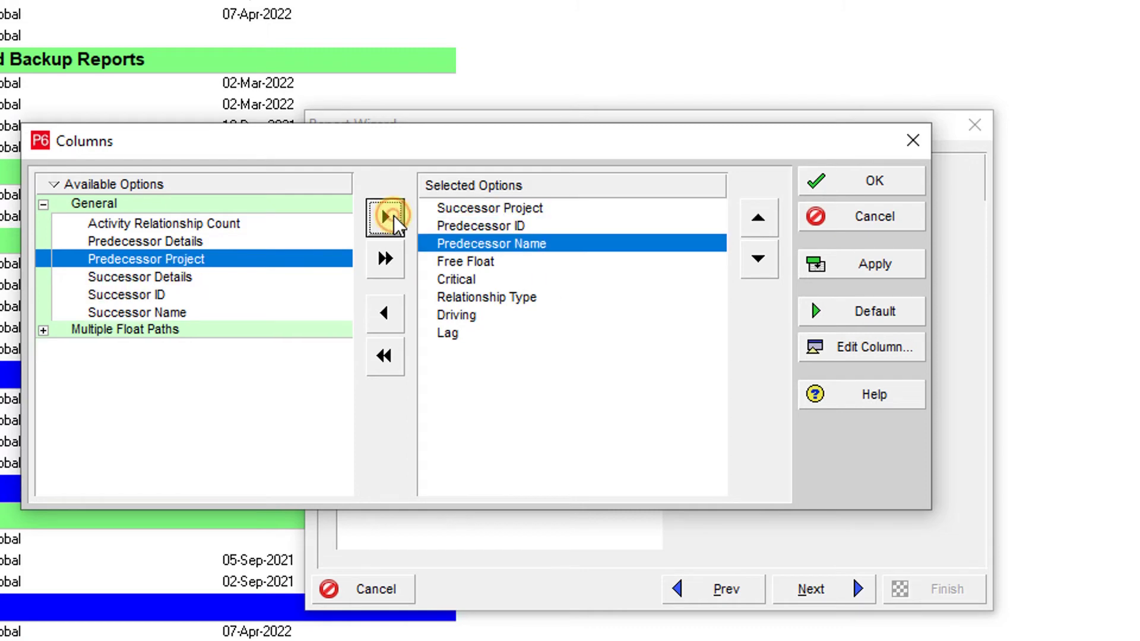
pyautogui.doubleClick(165, 293)
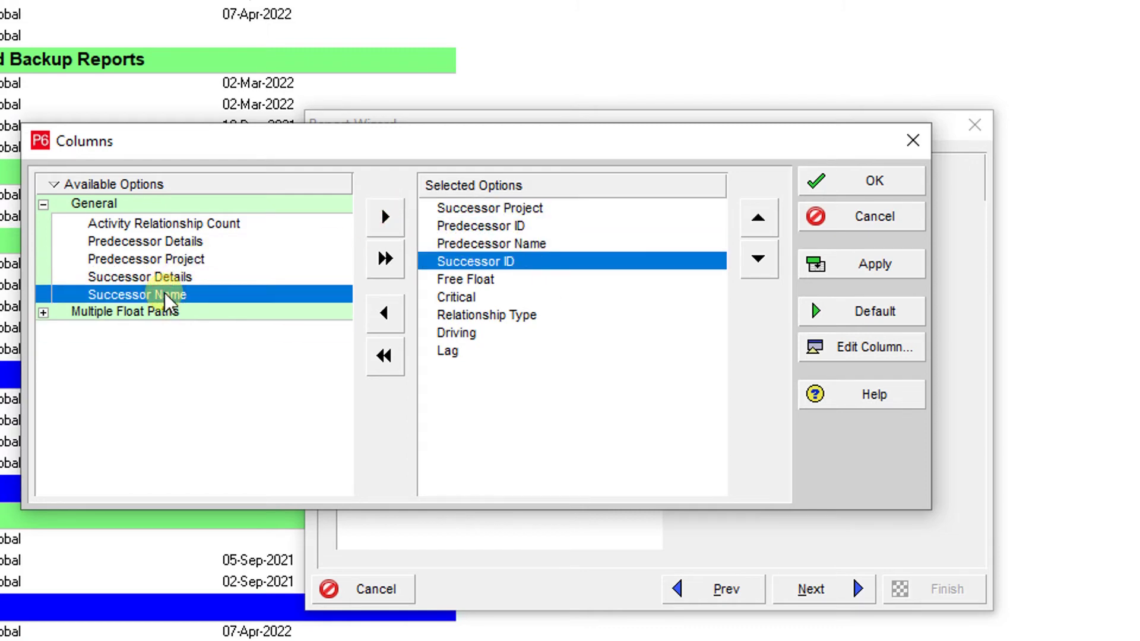
pyautogui.doubleClick(180, 294)
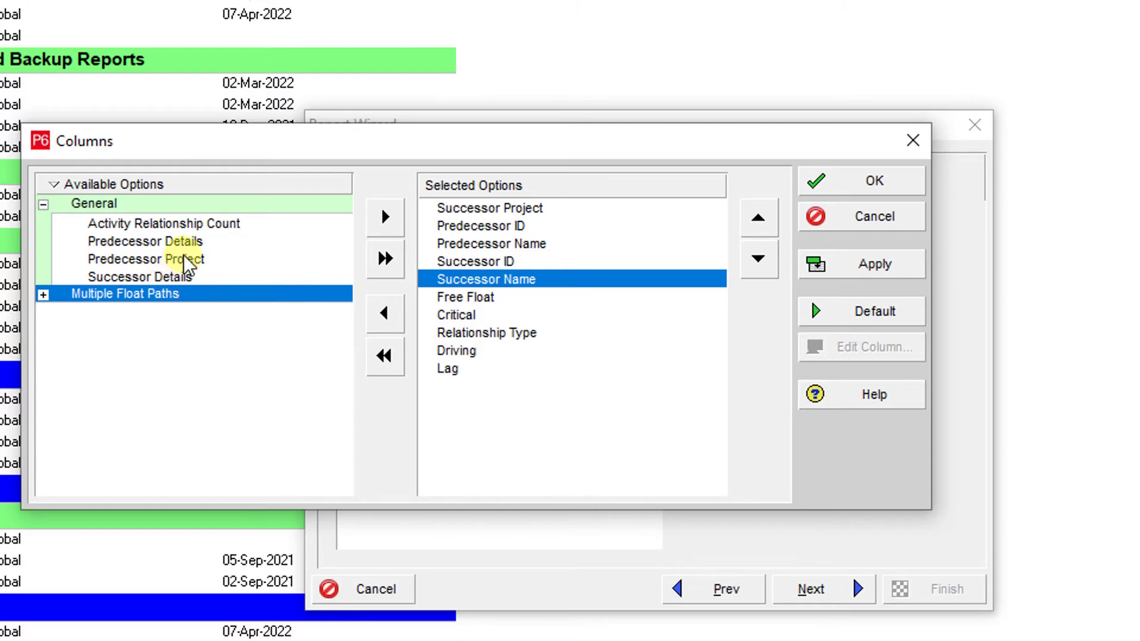
# - Place Predecessor Project right after Successor Project and apply the column selection
pyautogui.click(485, 208)
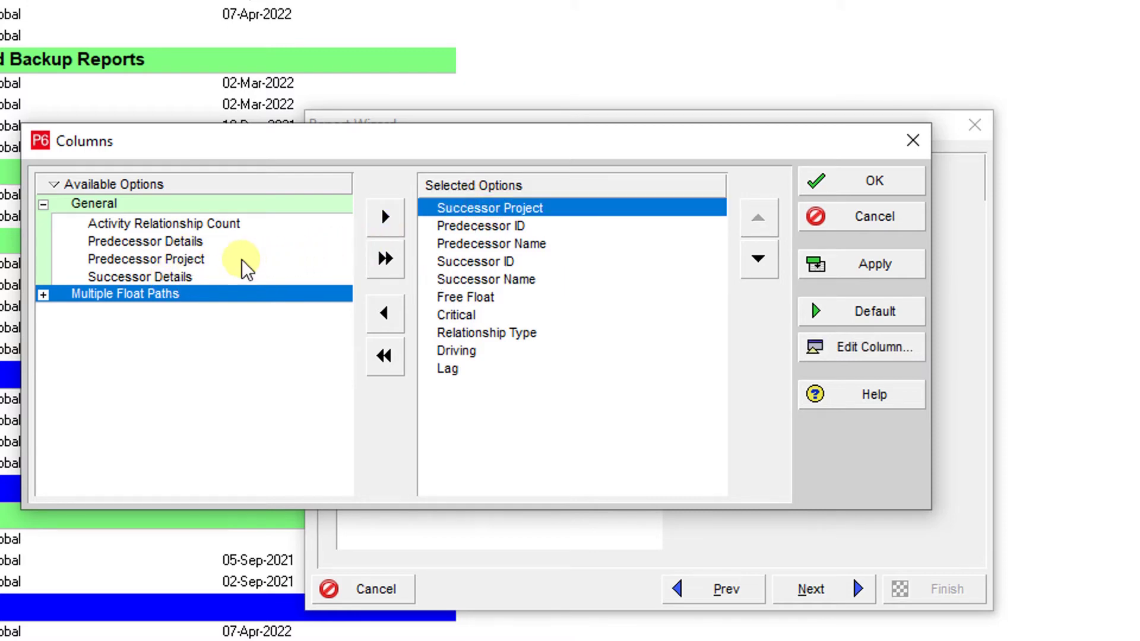
pyautogui.doubleClick(192, 260)
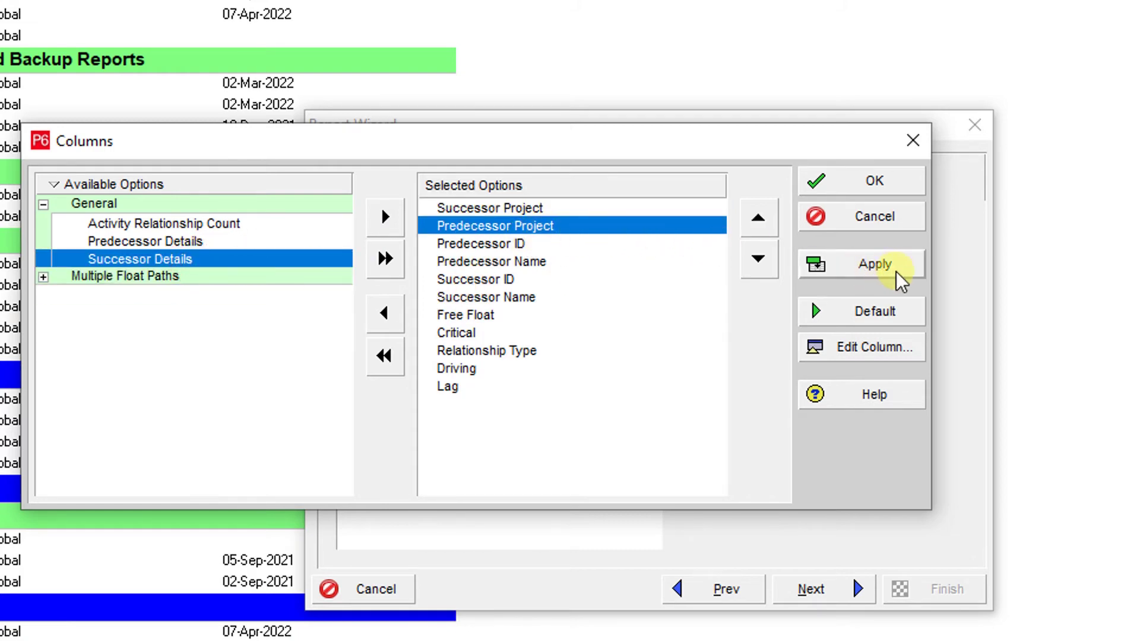
pyautogui.click(876, 266)
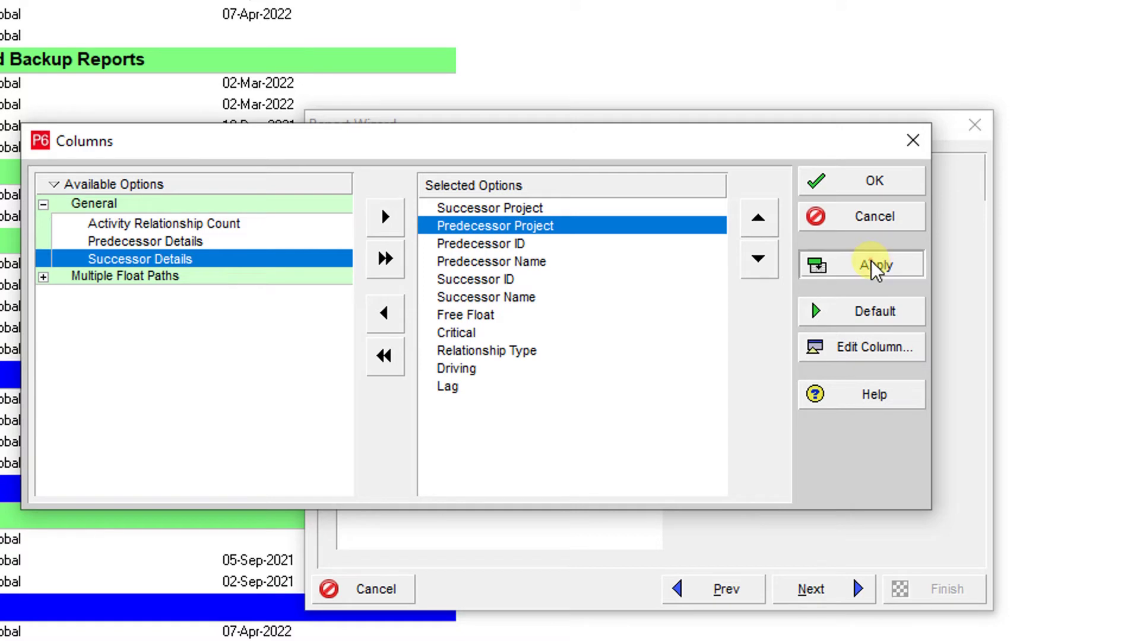
pyautogui.click(875, 183)
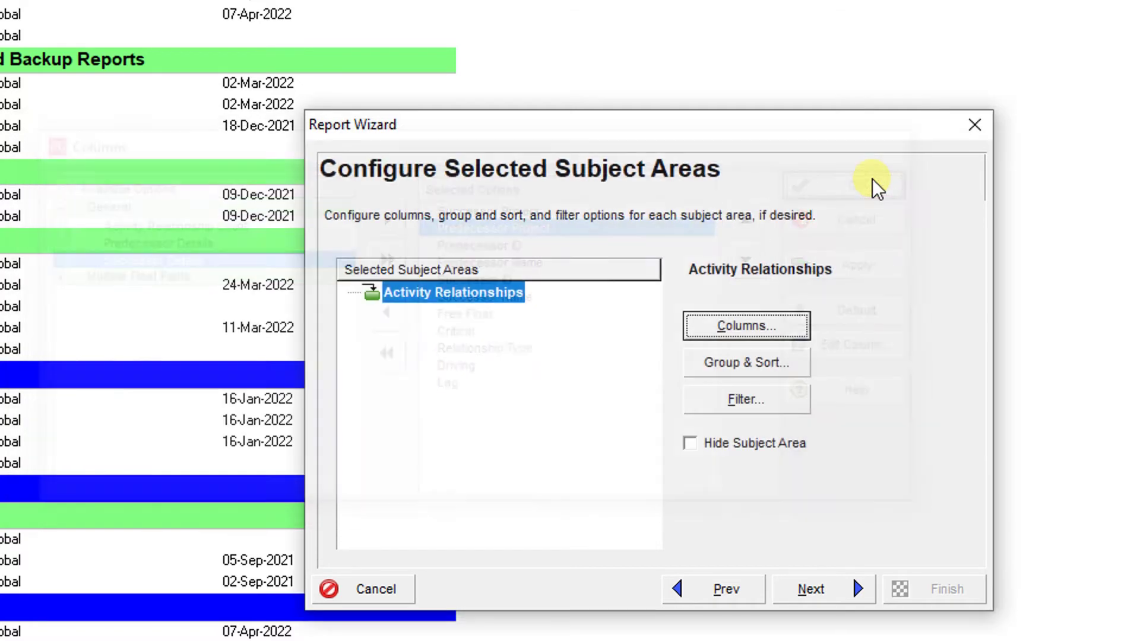
# - Remove the WBS level 1 grouping from the Activity Relationships report layout
pyautogui.click(779, 362)
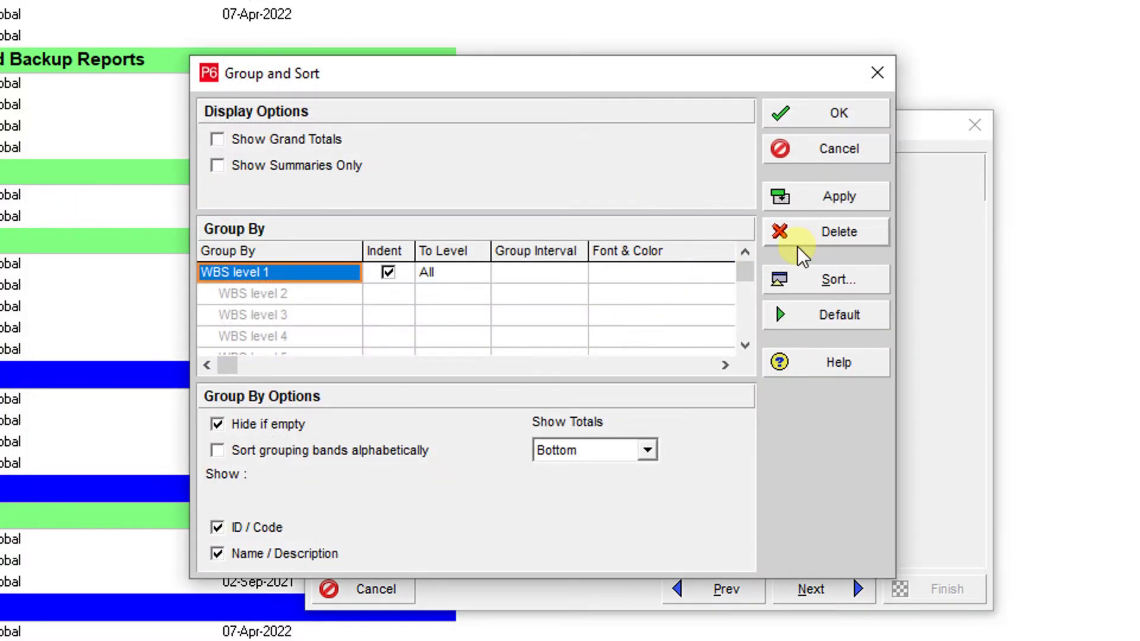
pyautogui.click(815, 233)
pyautogui.click(825, 198)
pyautogui.click(838, 116)
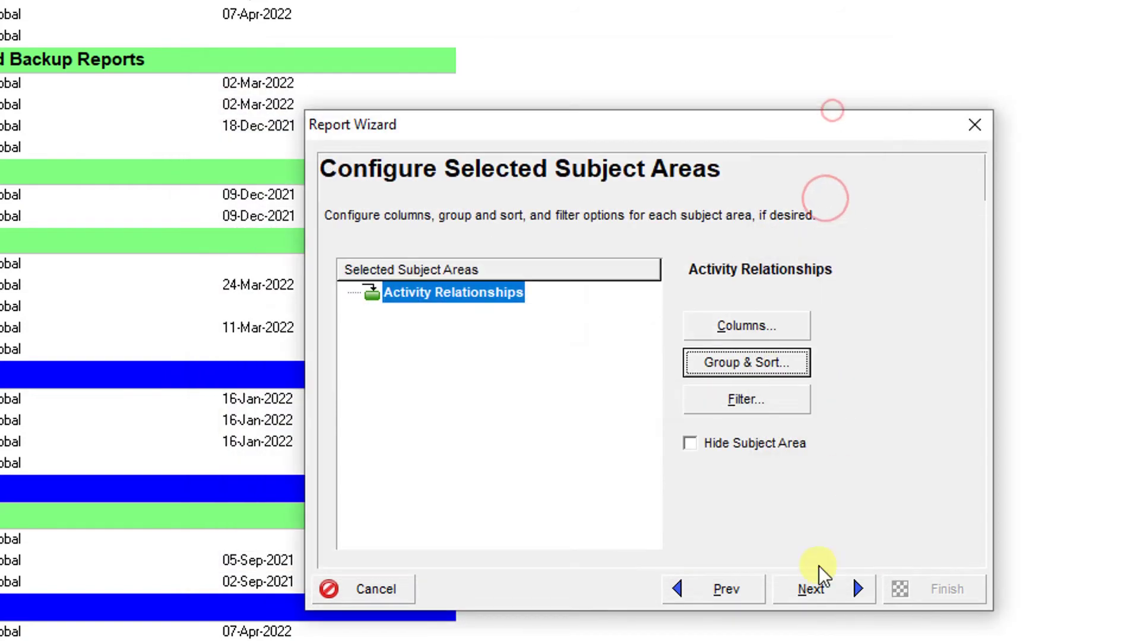
# - Run the report to a delimited text file with a text qualifier, overwriting the existing file
pyautogui.click(835, 591)
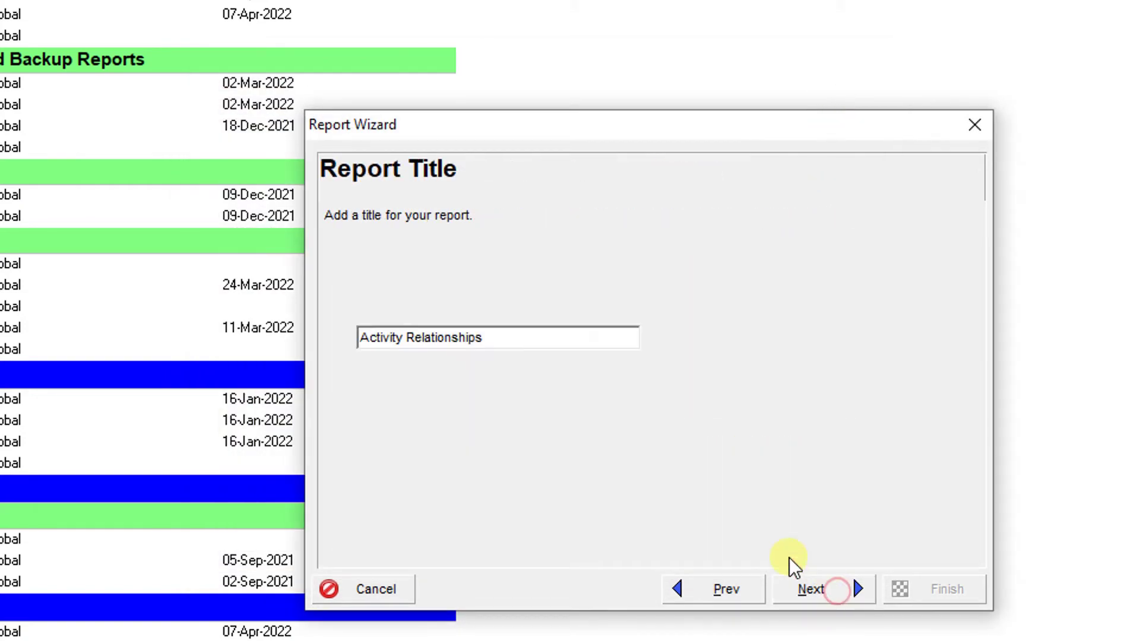
pyautogui.click(825, 587)
pyautogui.click(534, 330)
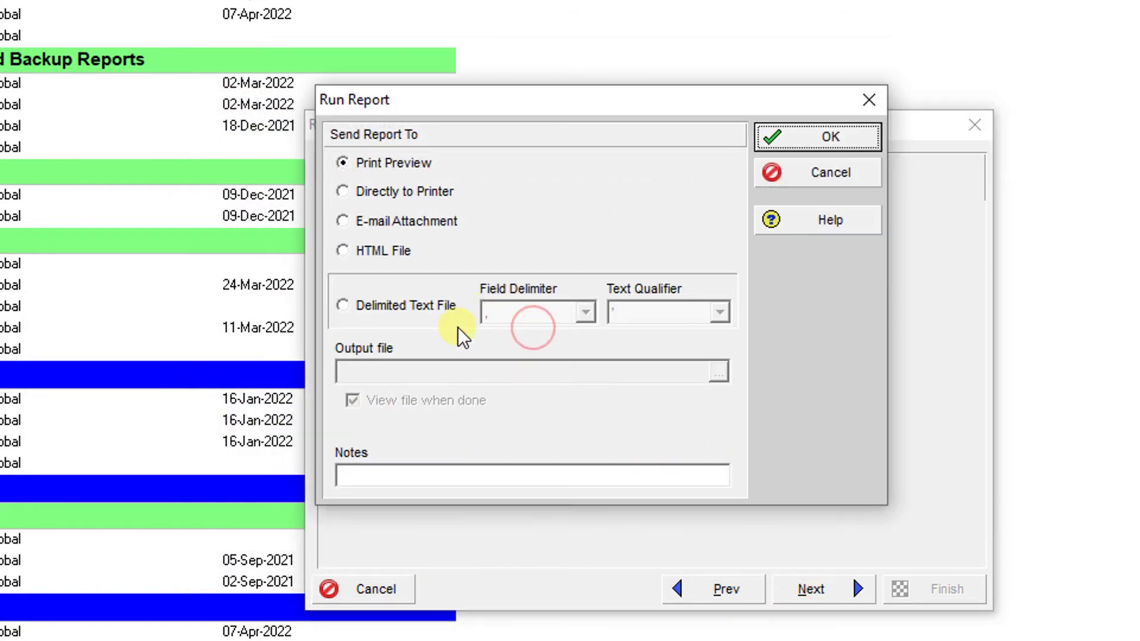
pyautogui.click(380, 304)
pyautogui.click(659, 310)
pyautogui.click(658, 352)
pyautogui.click(827, 134)
pyautogui.click(554, 355)
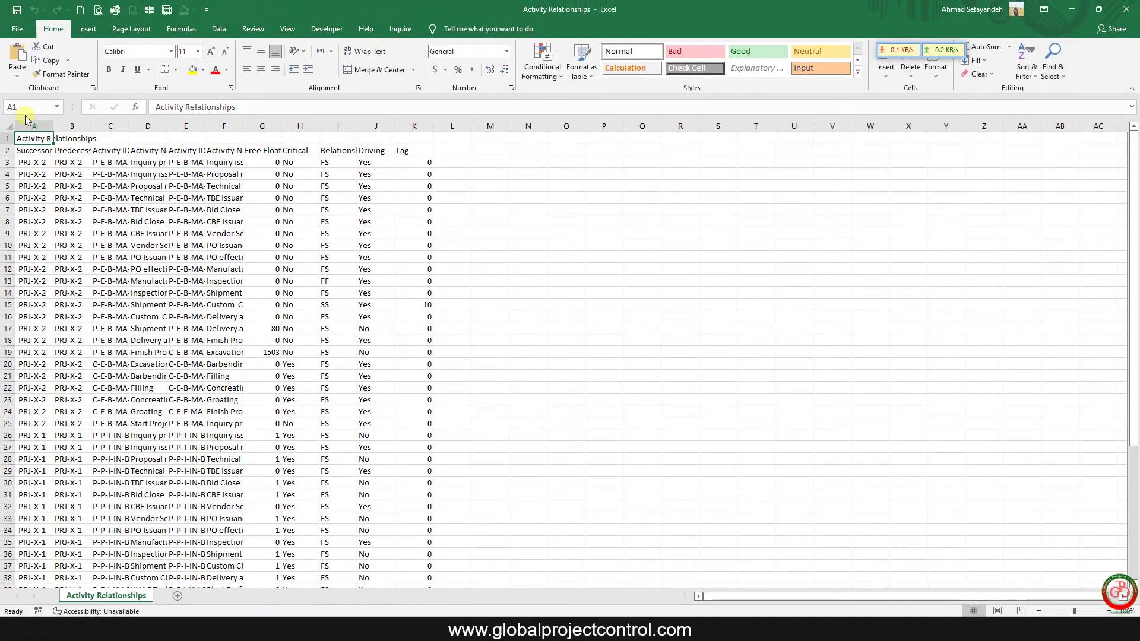
# - Auto-fit the widths of columns A through K
pyautogui.moveTo(5, 112); pyautogui.dragTo(408, 121)
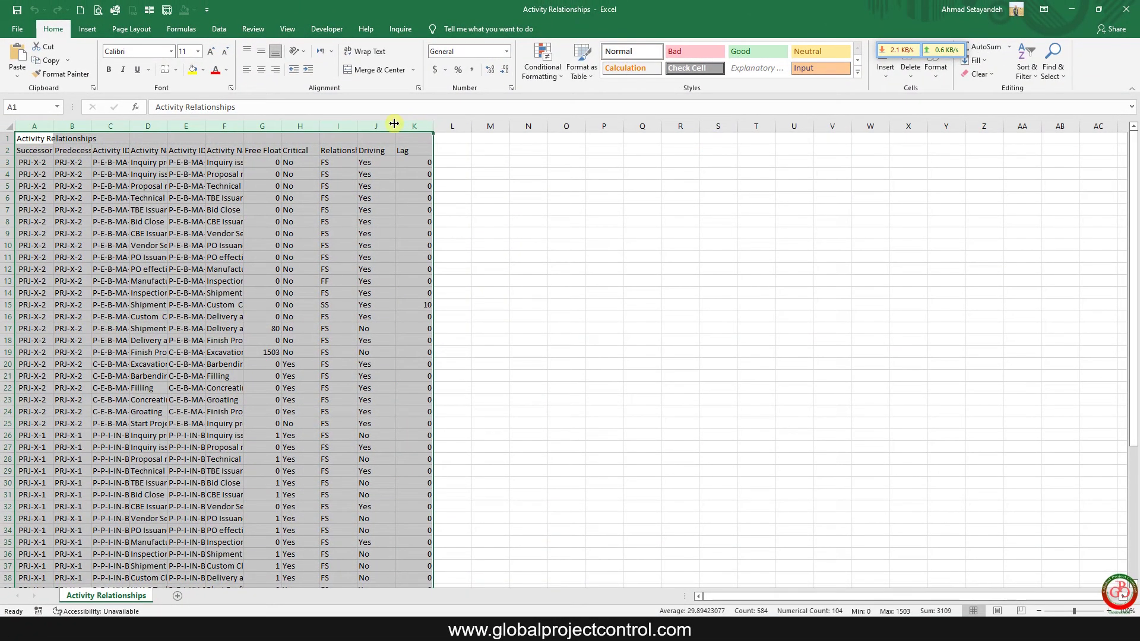
pyautogui.doubleClick(394, 125)
pyautogui.click(416, 206)
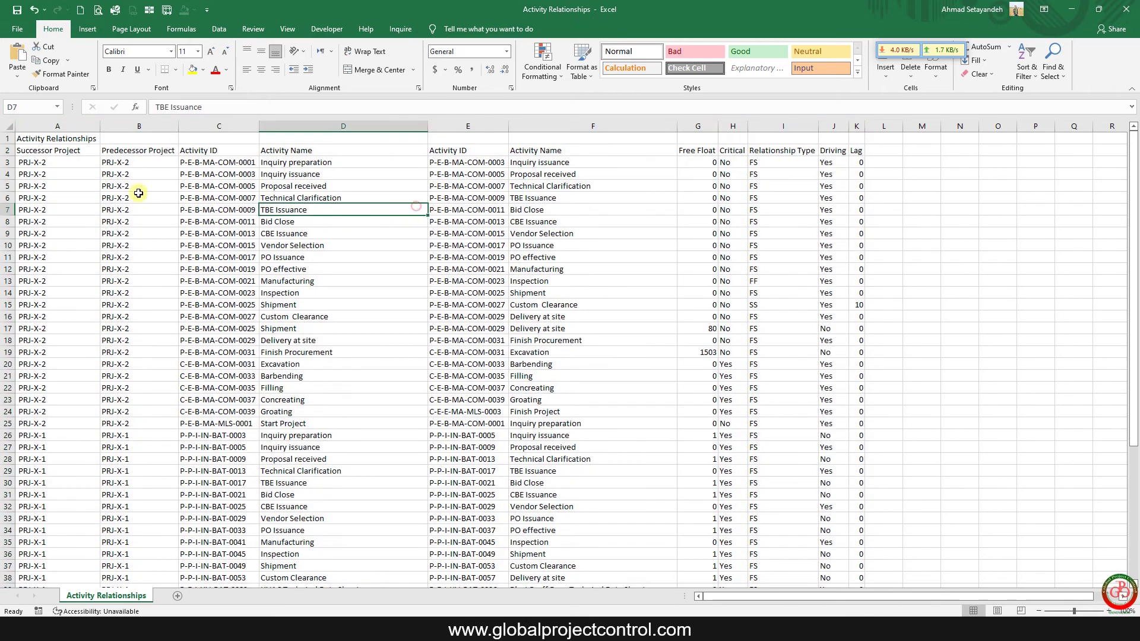
# - Turn on filtering for the header row 2
pyautogui.click(6, 150)
pyautogui.click(219, 28)
pyautogui.click(427, 59)
pyautogui.click(89, 164)
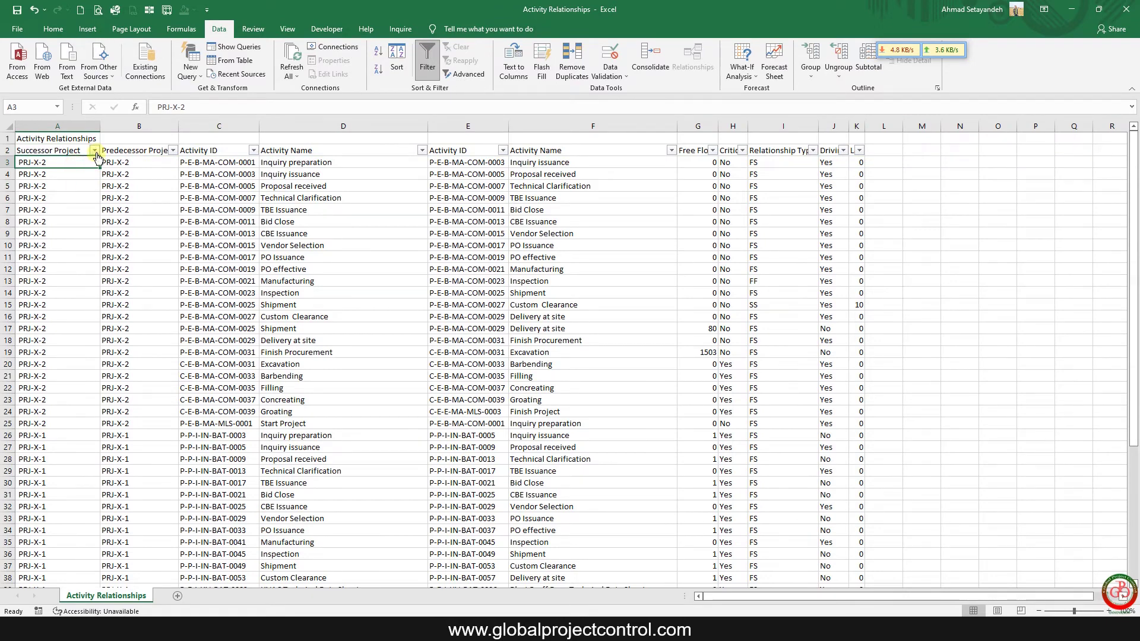
# - Filter Successor Project to PRJ-X-1 and review the Predecessor Project list unchanged
pyautogui.click(95, 151)
pyautogui.click(54, 281)
pyautogui.click(52, 292)
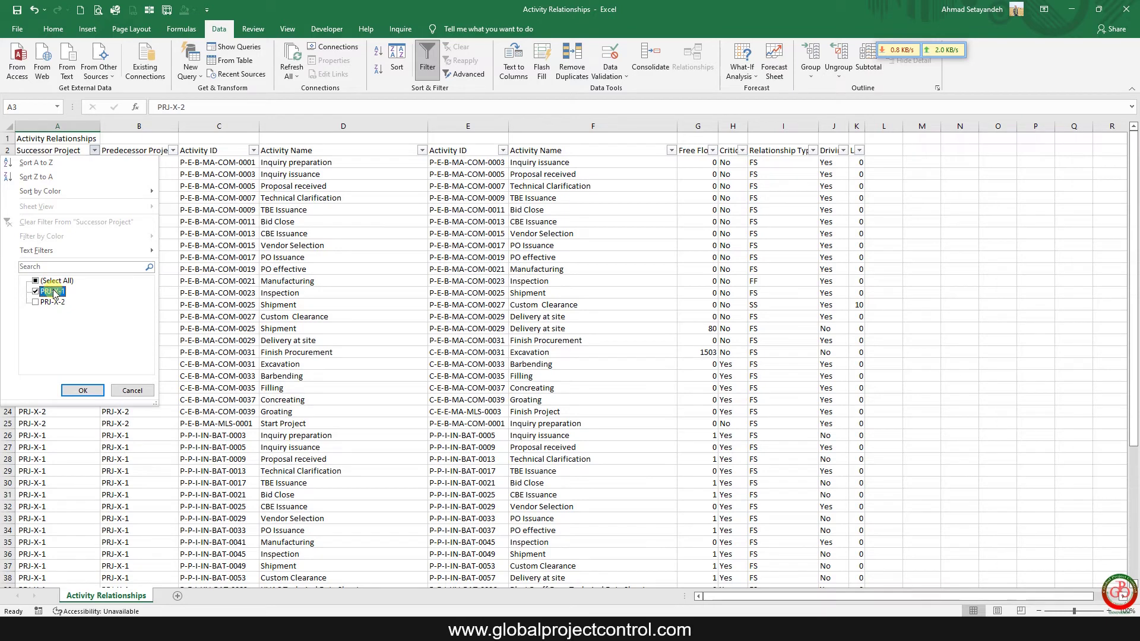
pyautogui.click(80, 391)
pyautogui.click(82, 391)
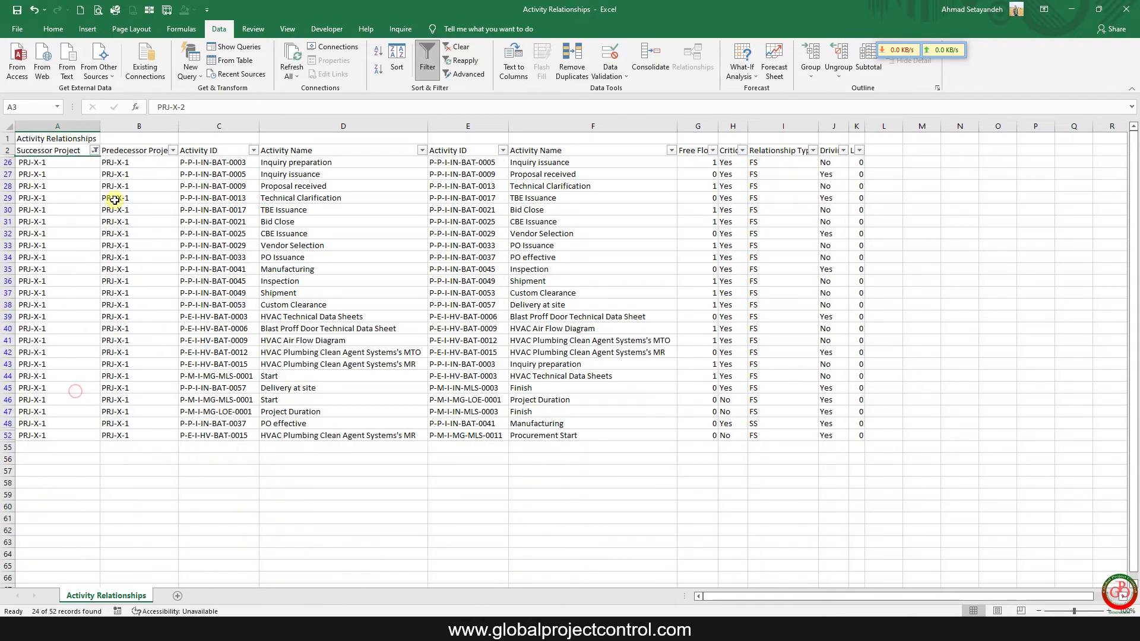
pyautogui.click(174, 152)
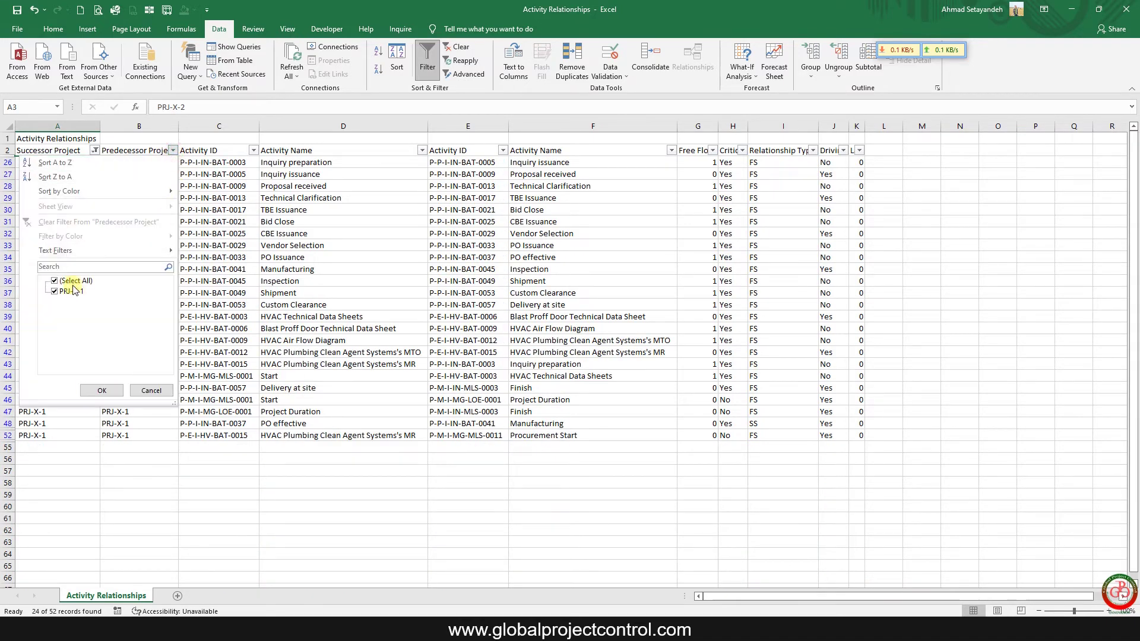
pyautogui.click(208, 224)
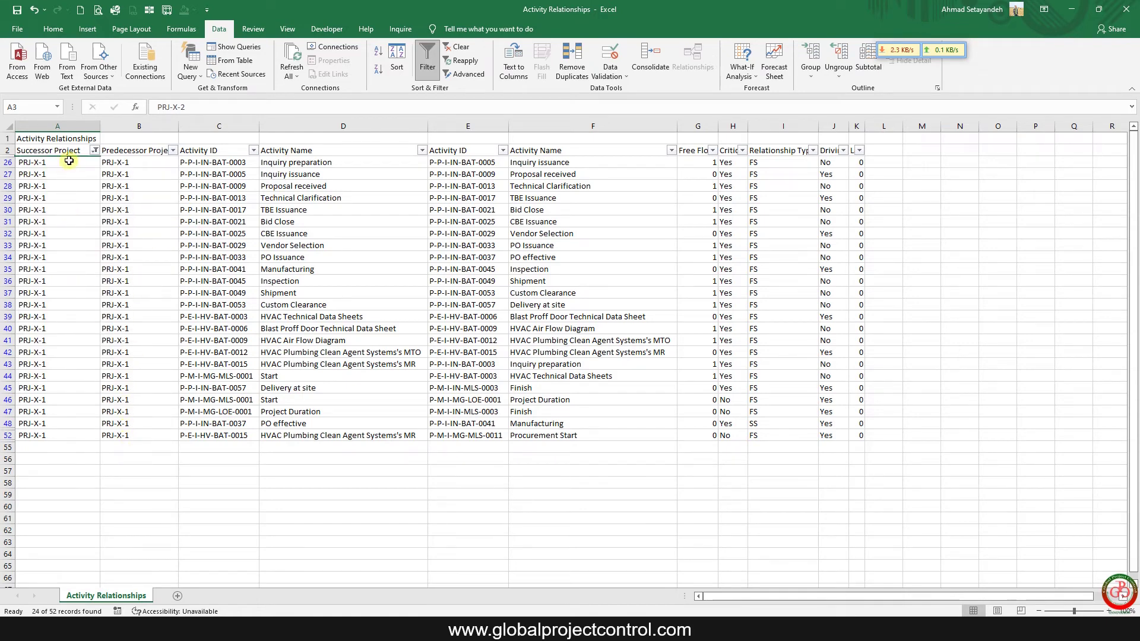
pyautogui.moveTo(73, 165); pyautogui.dragTo(137, 163)
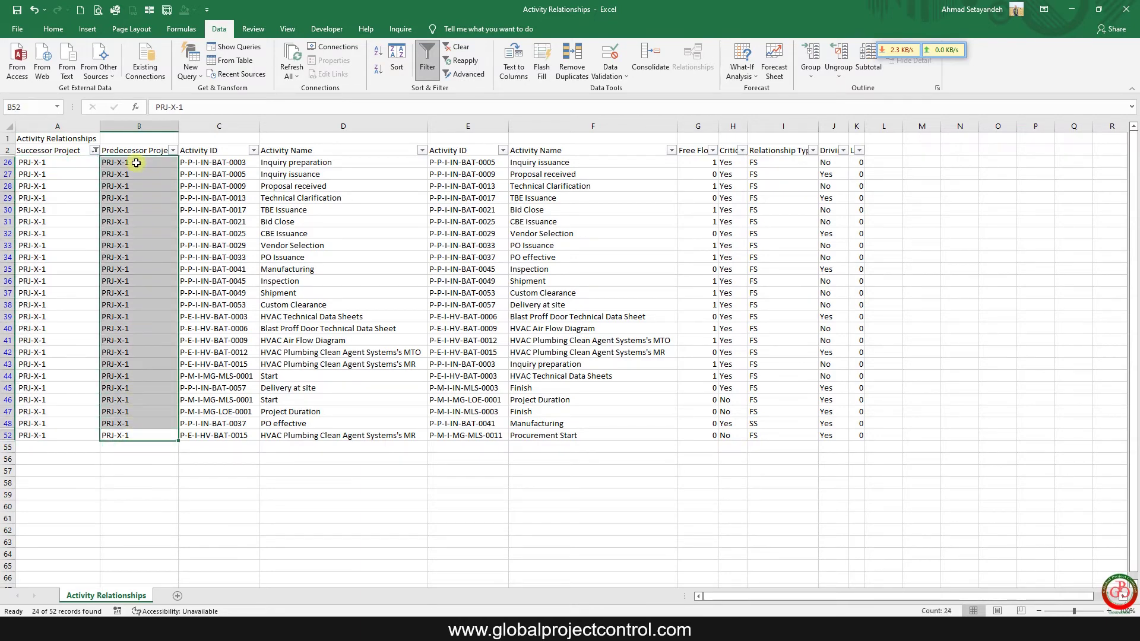
# - Switch the Successor Project filter to PRJ-X-2 and limit Predecessor Project to PRJ-X-1
pyautogui.click(95, 150)
pyautogui.click(35, 291)
pyautogui.click(35, 303)
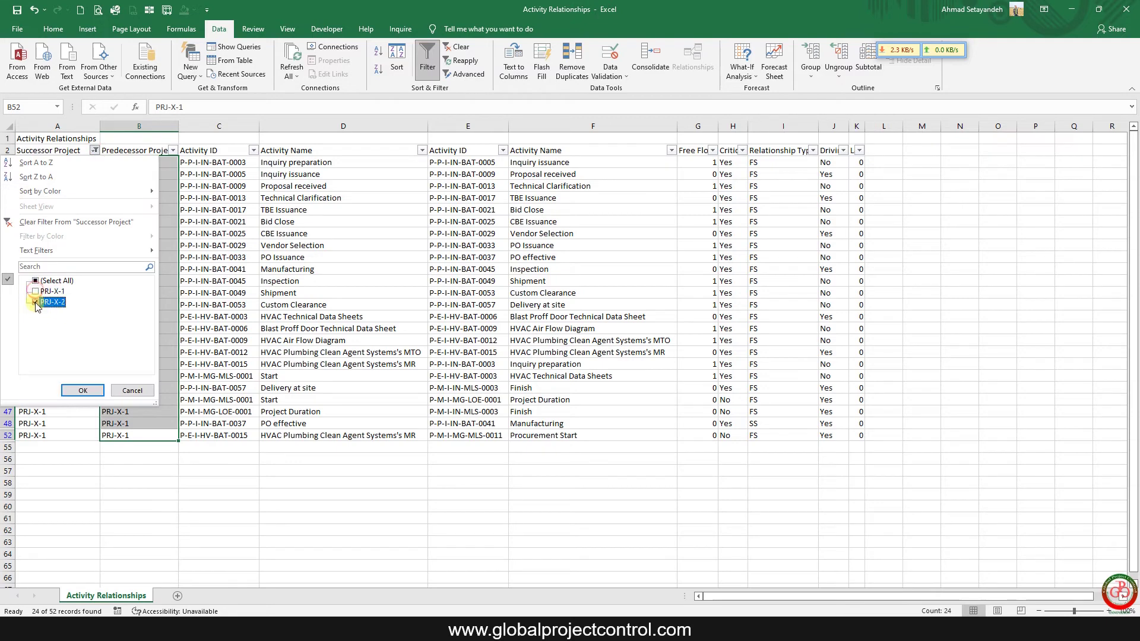
pyautogui.click(83, 390)
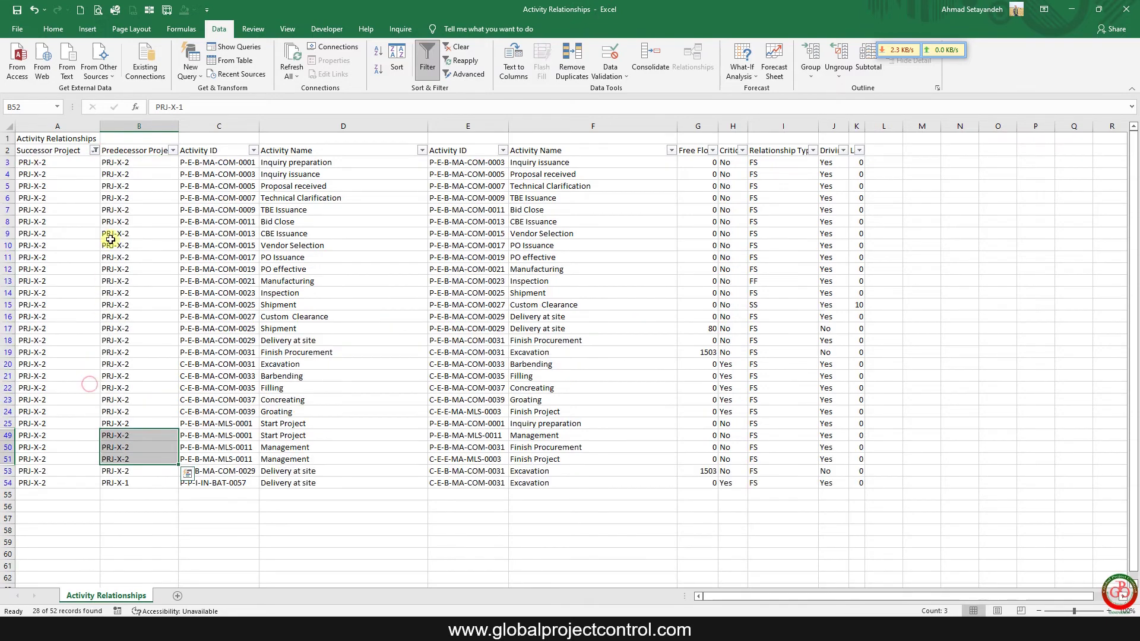
pyautogui.click(172, 150)
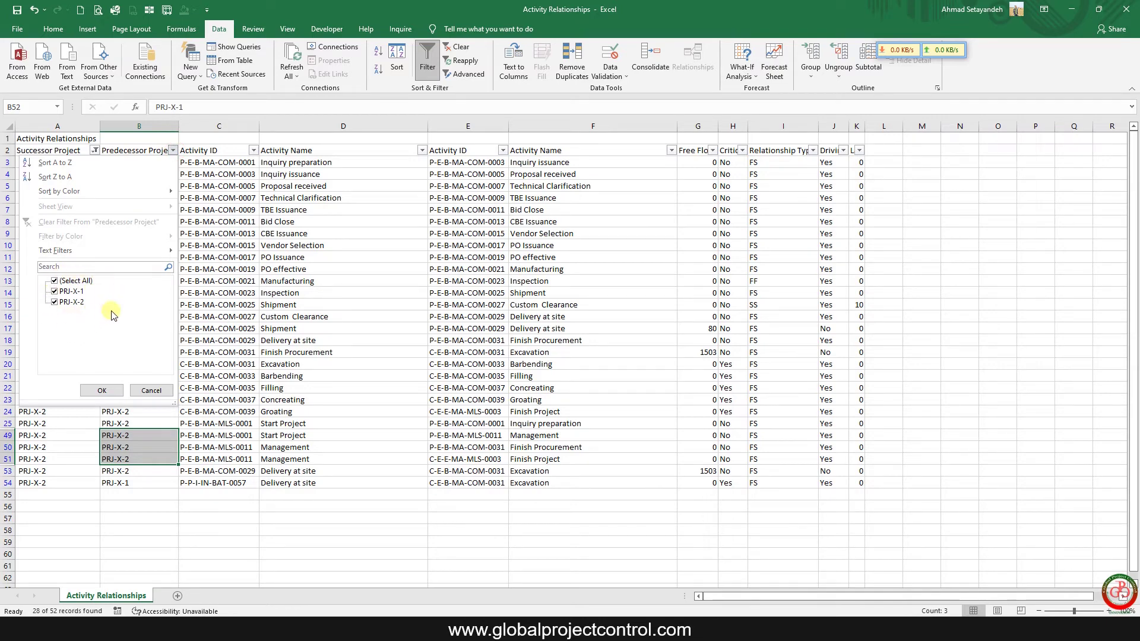
pyautogui.click(102, 390)
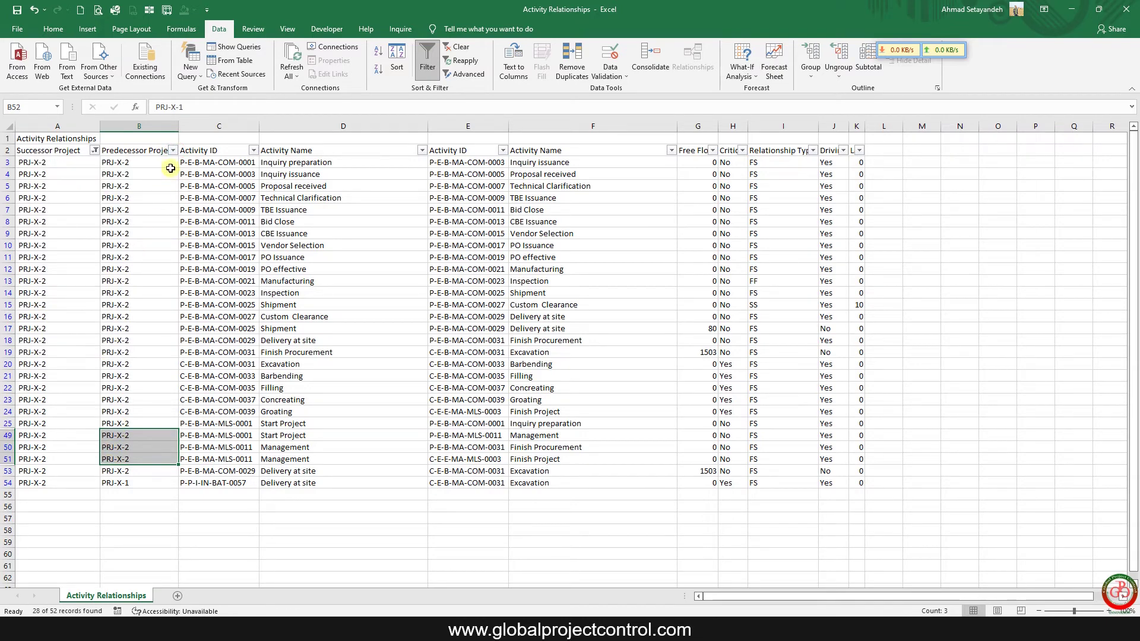
pyautogui.click(172, 151)
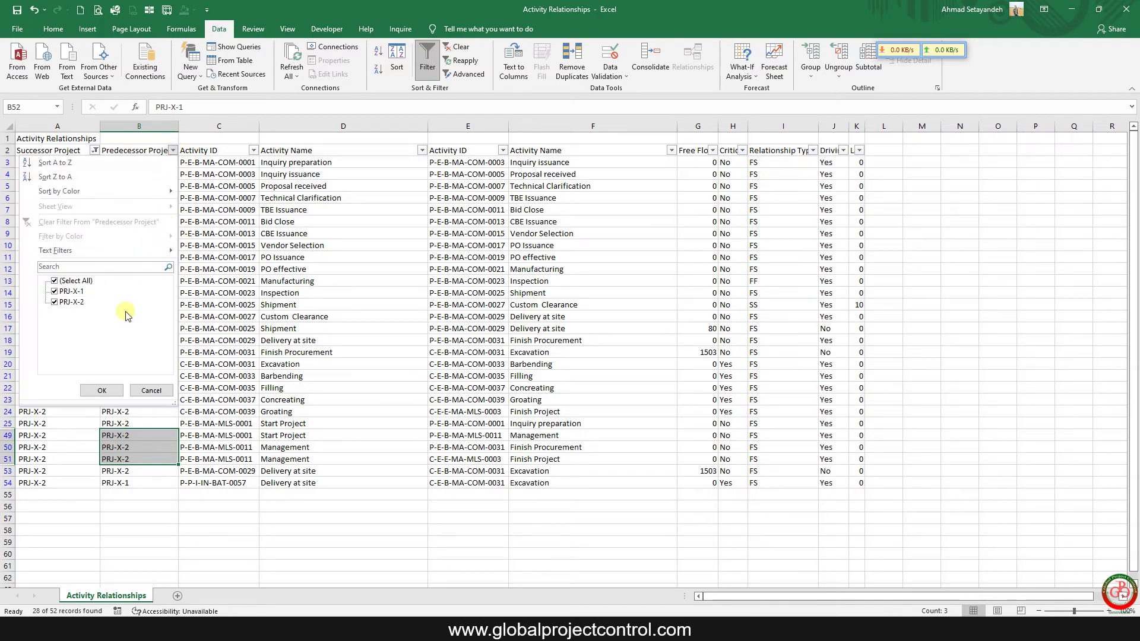
pyautogui.click(55, 302)
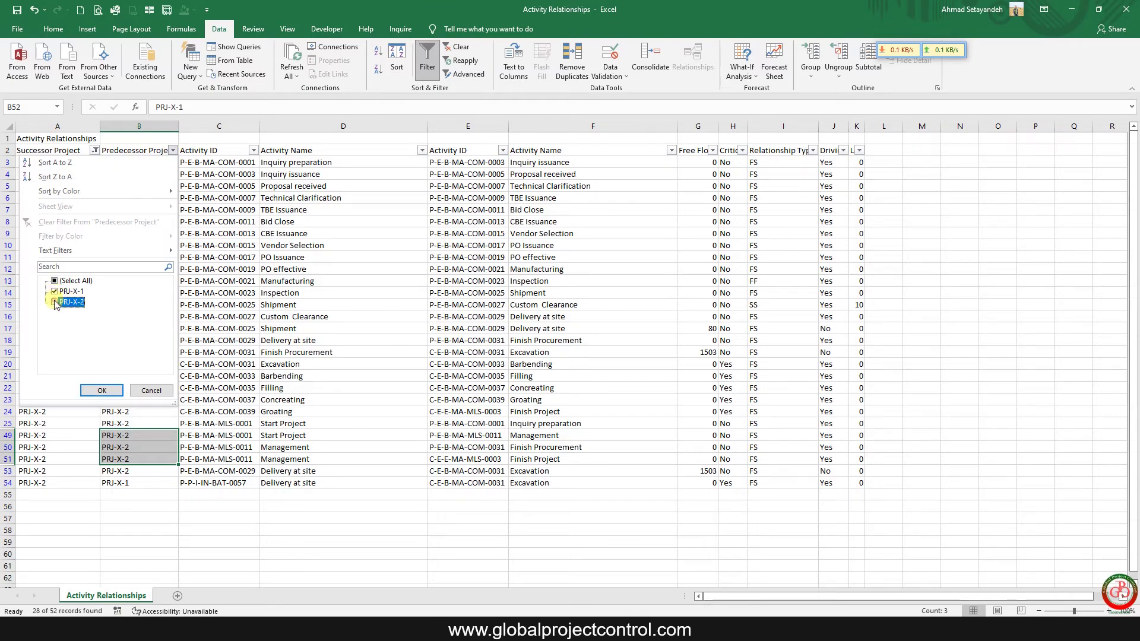
pyautogui.click(101, 390)
pyautogui.moveTo(70, 163); pyautogui.dragTo(861, 164)
# - Fill the PRJ-X-1 to PRJ-X-2 link row with yellow
pyautogui.click(59, 31)
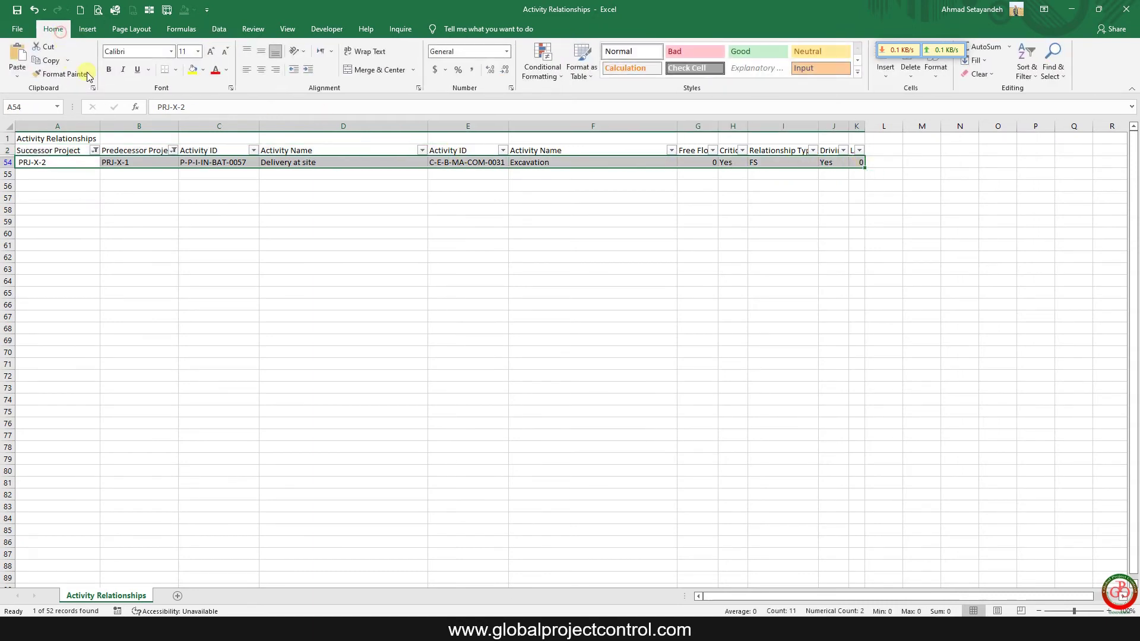
pyautogui.click(192, 70)
pyautogui.click(160, 238)
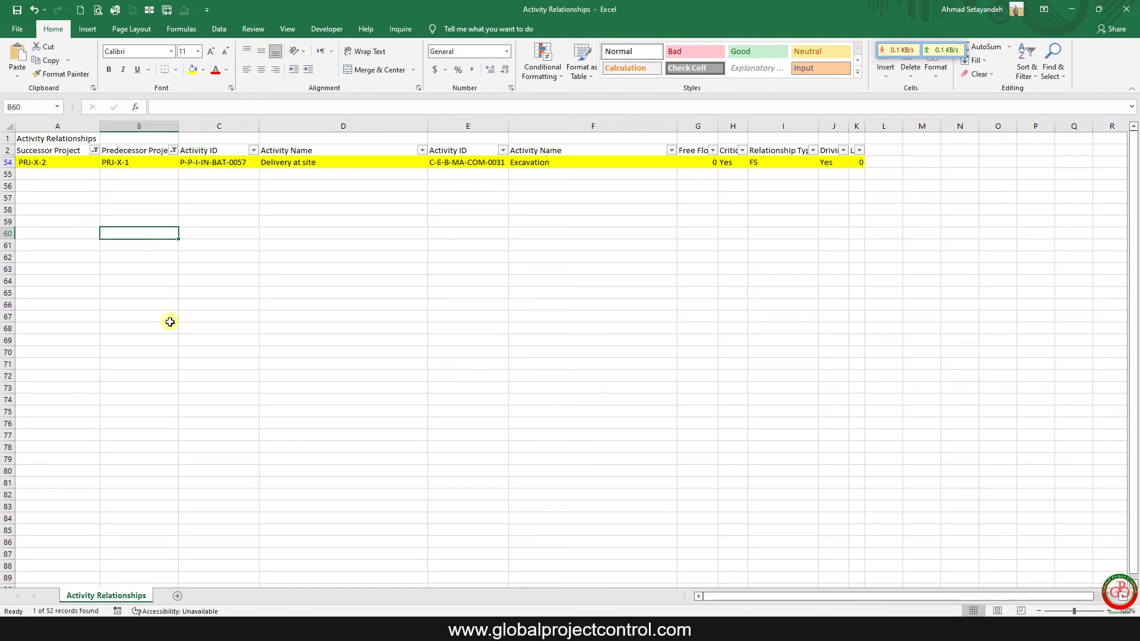
# - Clear the Predecessor Project filter and return to Primavera P6
pyautogui.click(174, 154)
pyautogui.click(136, 222)
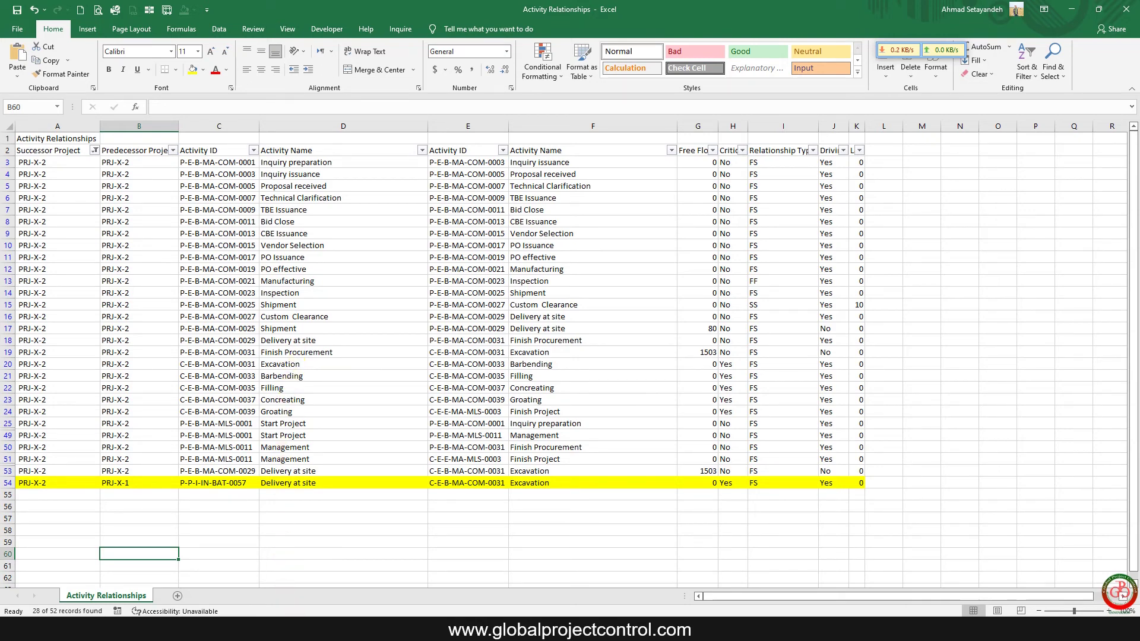
pyautogui.hotkey('alt', 'Tab')
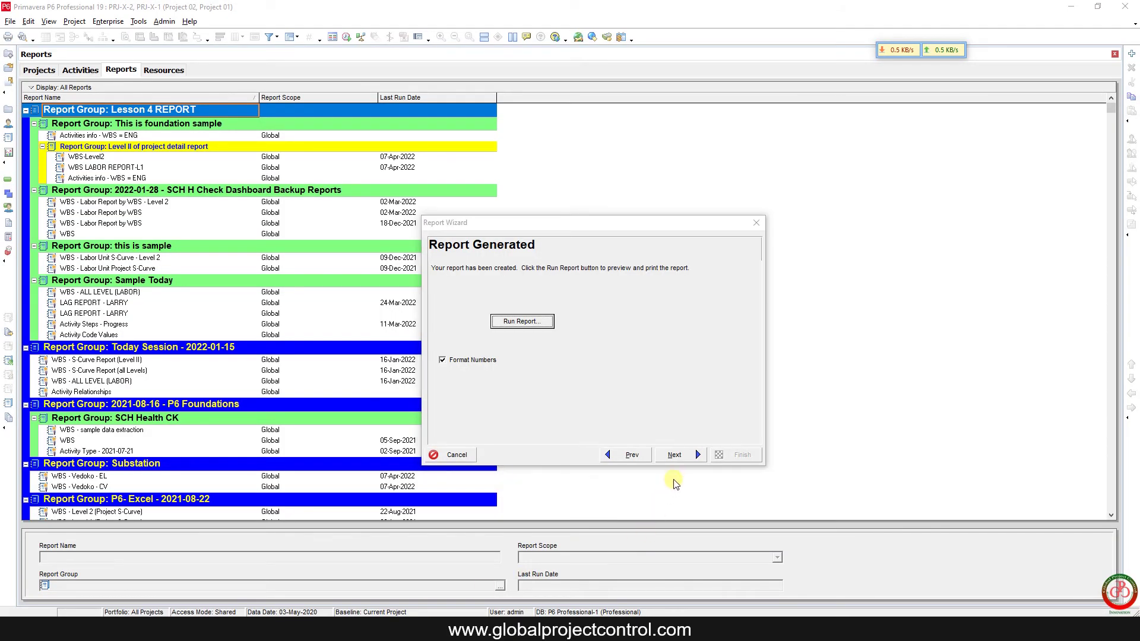
# - Save the report as External Project Relationship Report under Lesson 4 REPORT
pyautogui.click(677, 456)
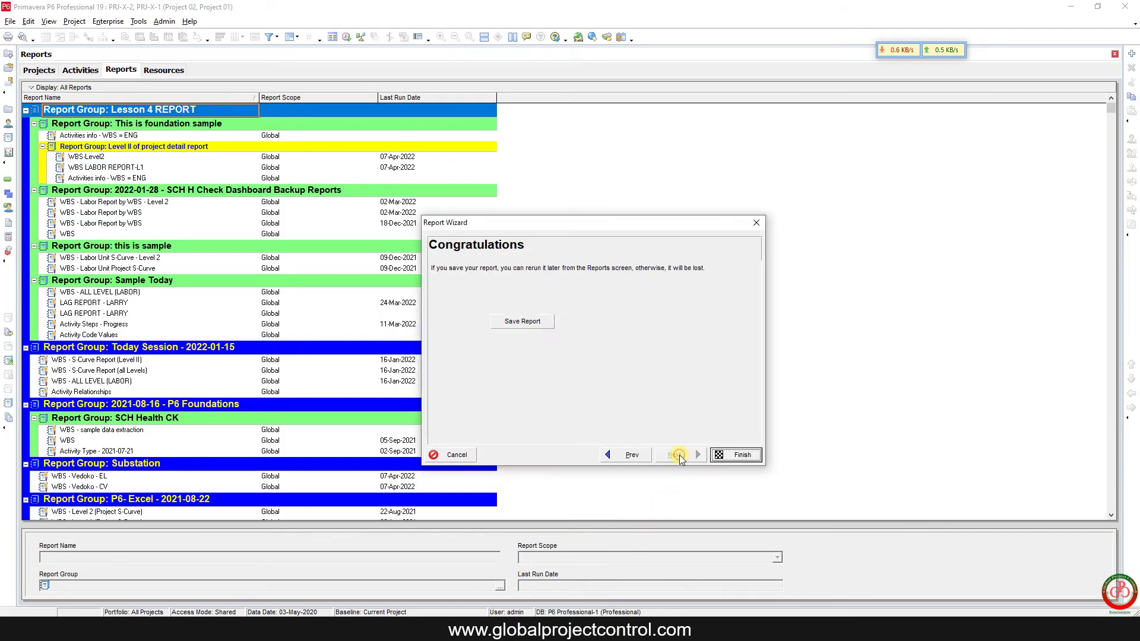
pyautogui.click(529, 324)
pyautogui.click(570, 334)
# - Finish the wizard and check Excavation's PRJ-X-1 Delivery at site predecessor in Activities
pyautogui.click(742, 454)
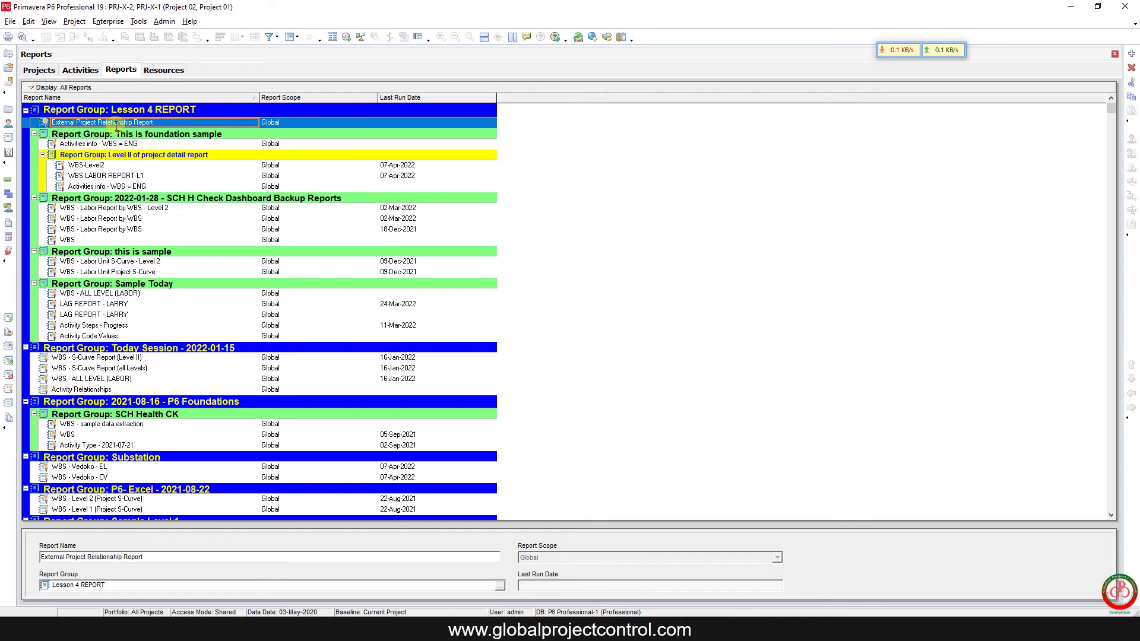
pyautogui.click(7, 179)
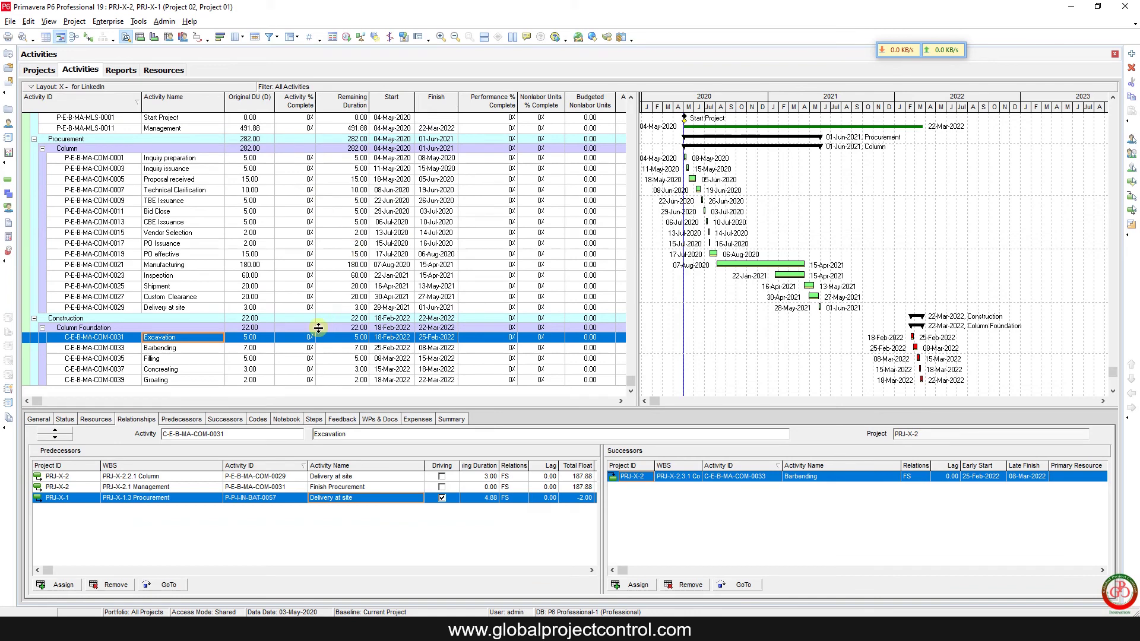
pyautogui.click(133, 420)
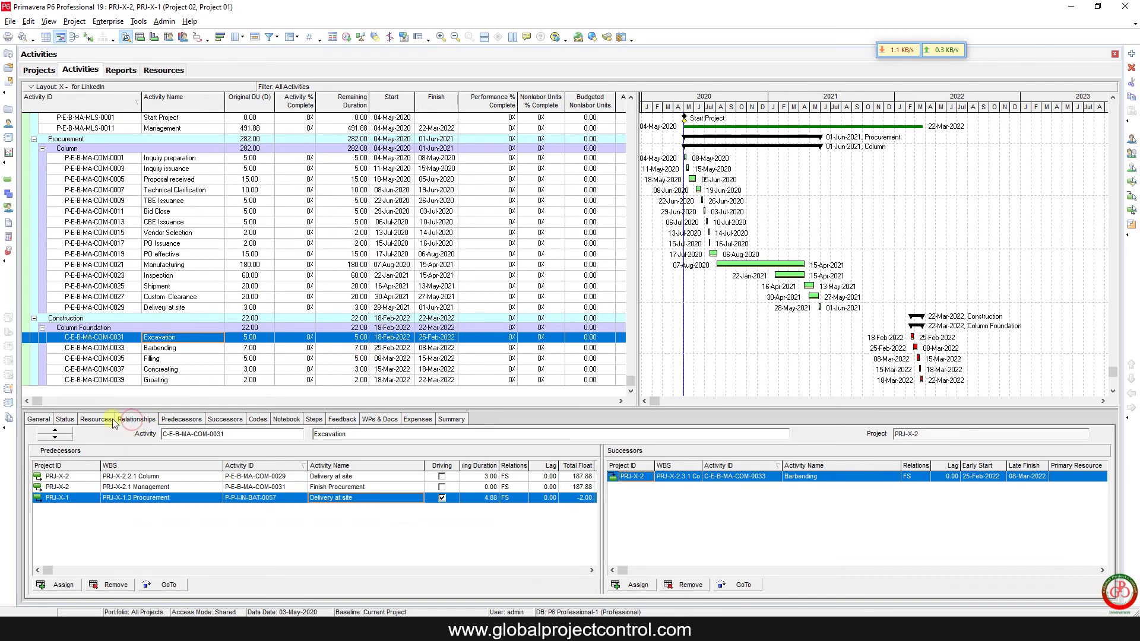